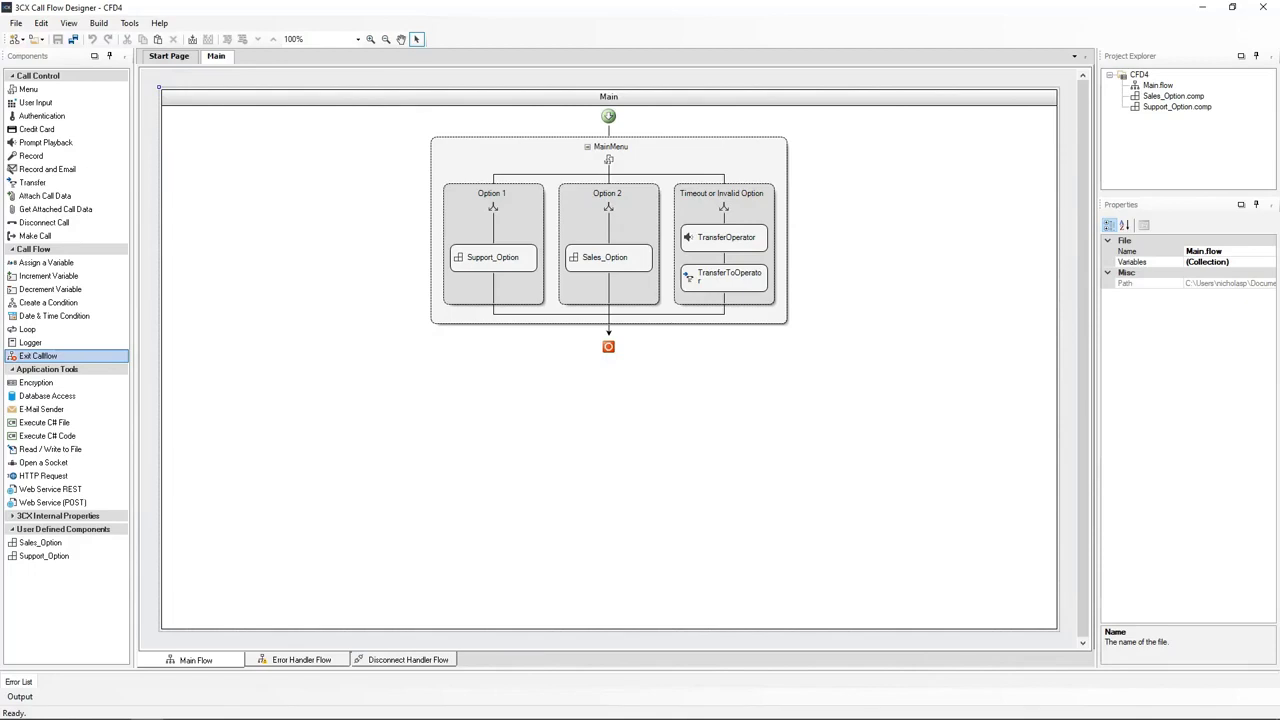
# Open the Support_Option block from Option 1 in its own tab to view its Authentication flow
pyautogui.doubleClick(490, 258)
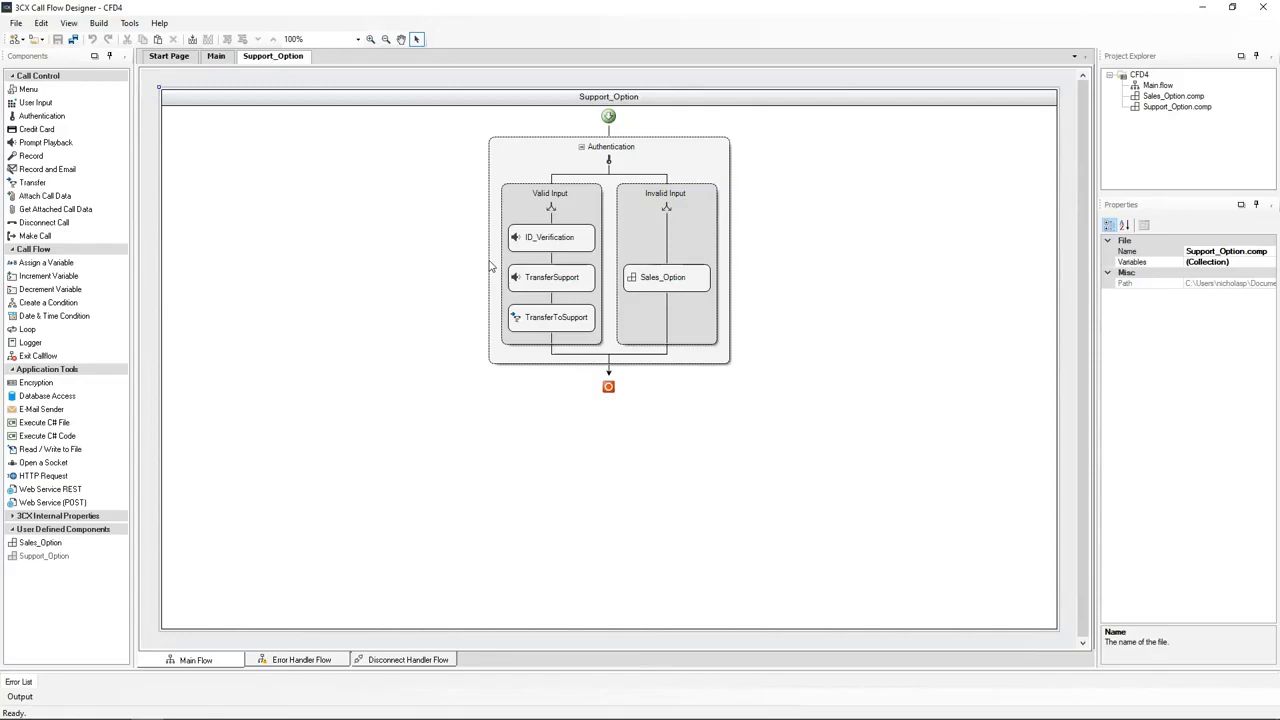
# Add a Database Access block named SupportID_Lookup below ID_Verification and open its settings
pyautogui.moveTo(40, 402); pyautogui.dragTo(552, 264)
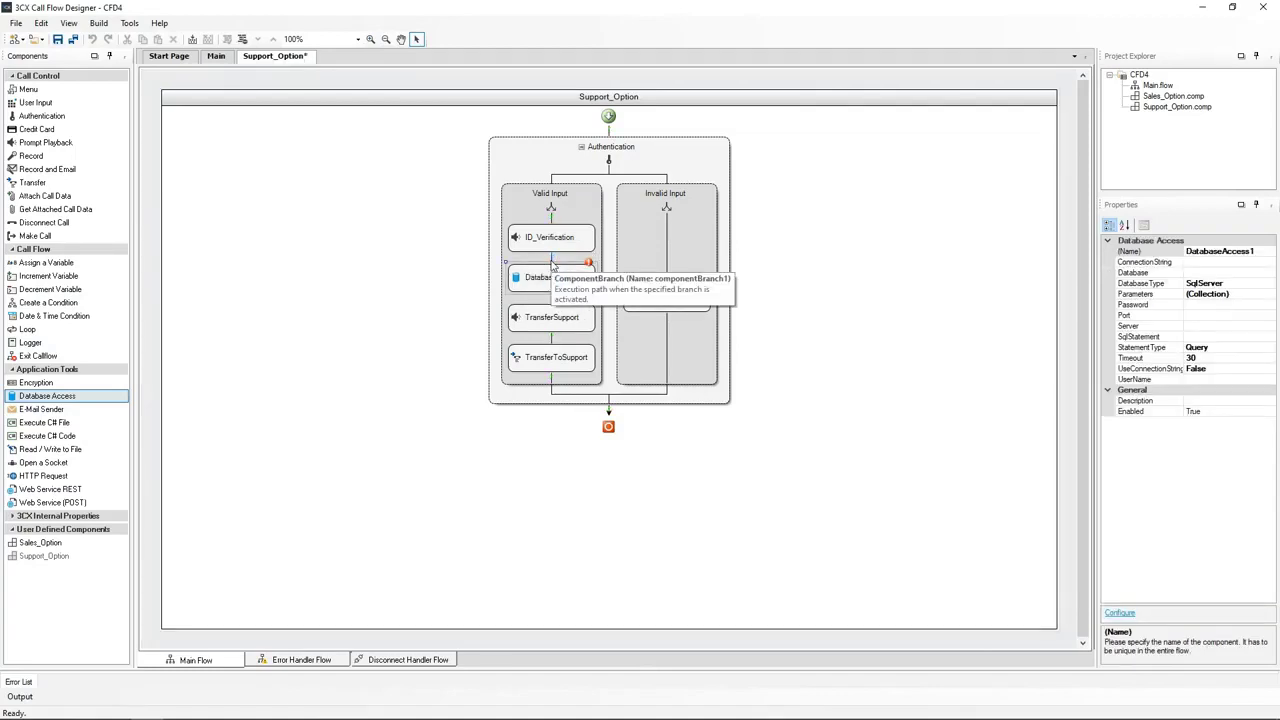
pyautogui.click(1216, 251)
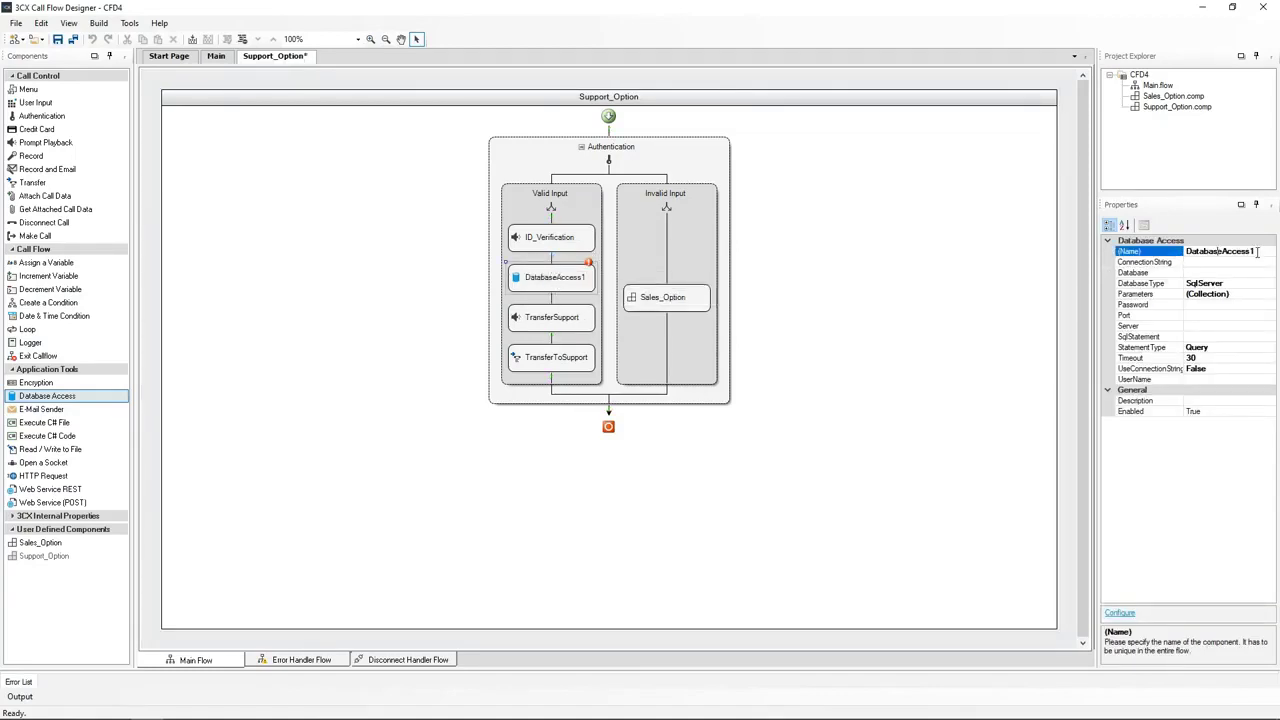
pyautogui.moveTo(1256, 251); pyautogui.dragTo(1181, 255)
pyautogui.write('SupportID_Lookup')
pyautogui.click(551, 283)
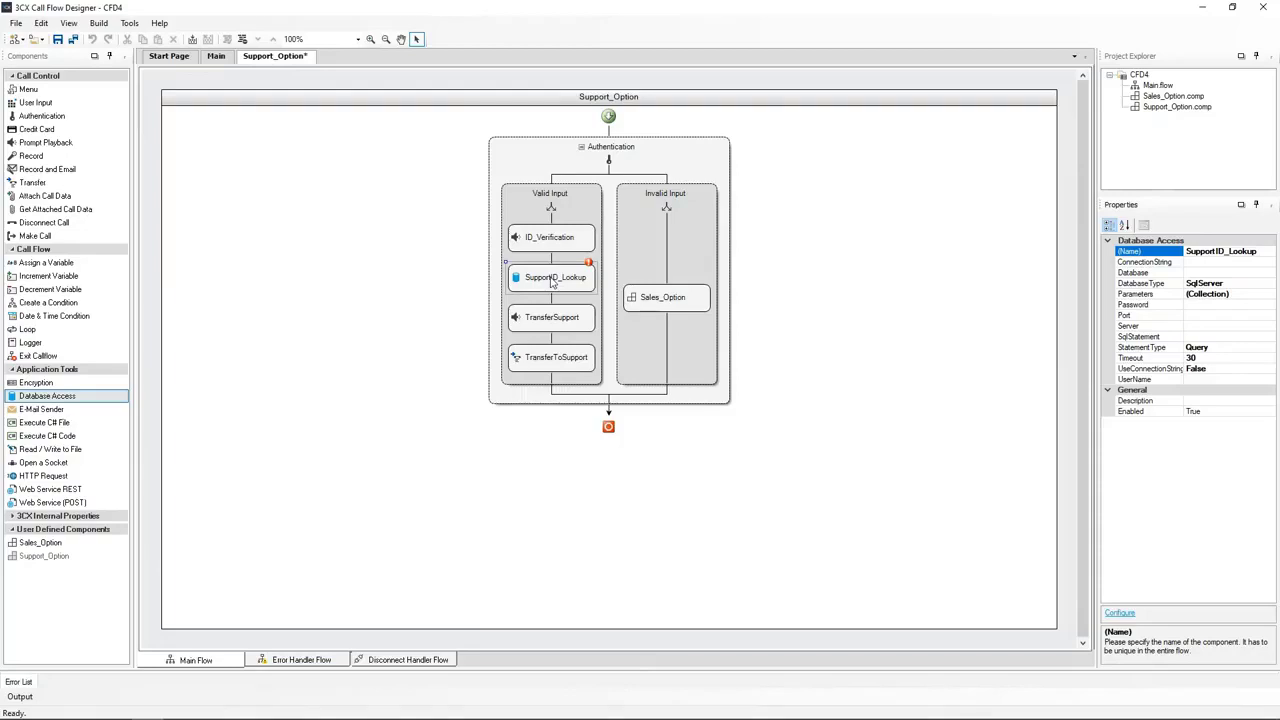
pyautogui.doubleClick(551, 283)
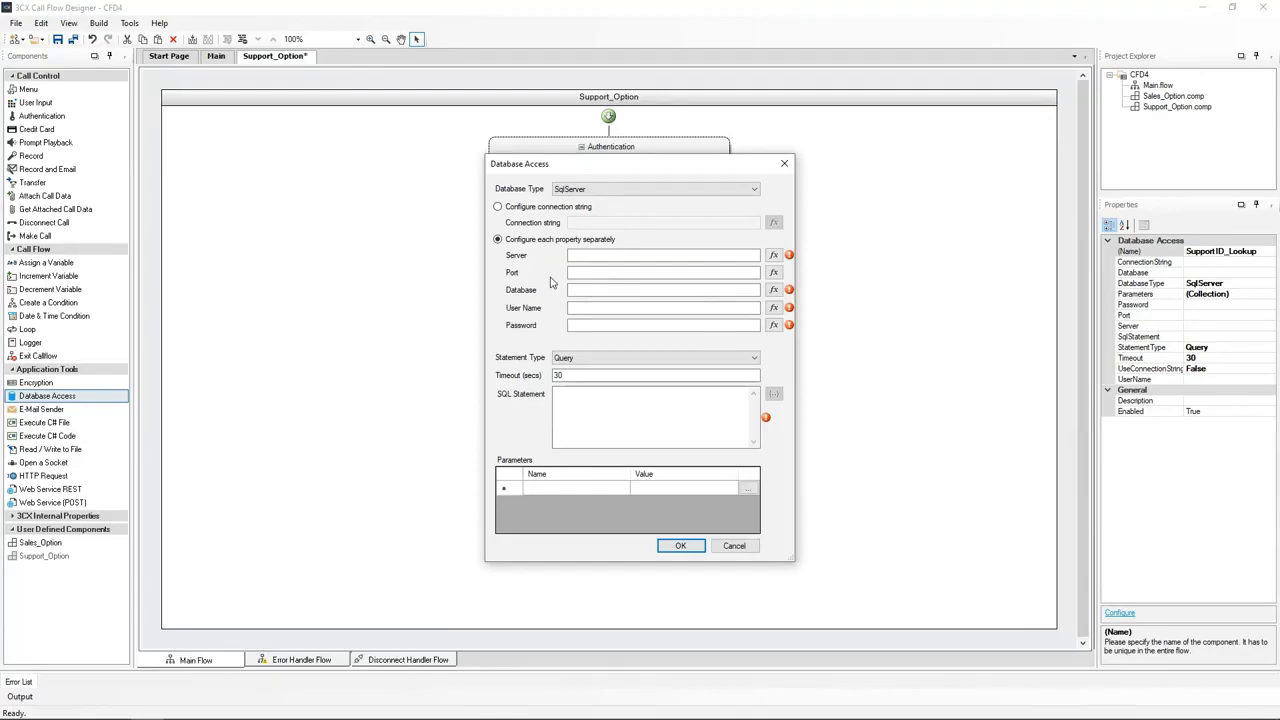
# Choose PostgreSQL and fill in the server, database 'company', user name and password
pyautogui.click(620, 189)
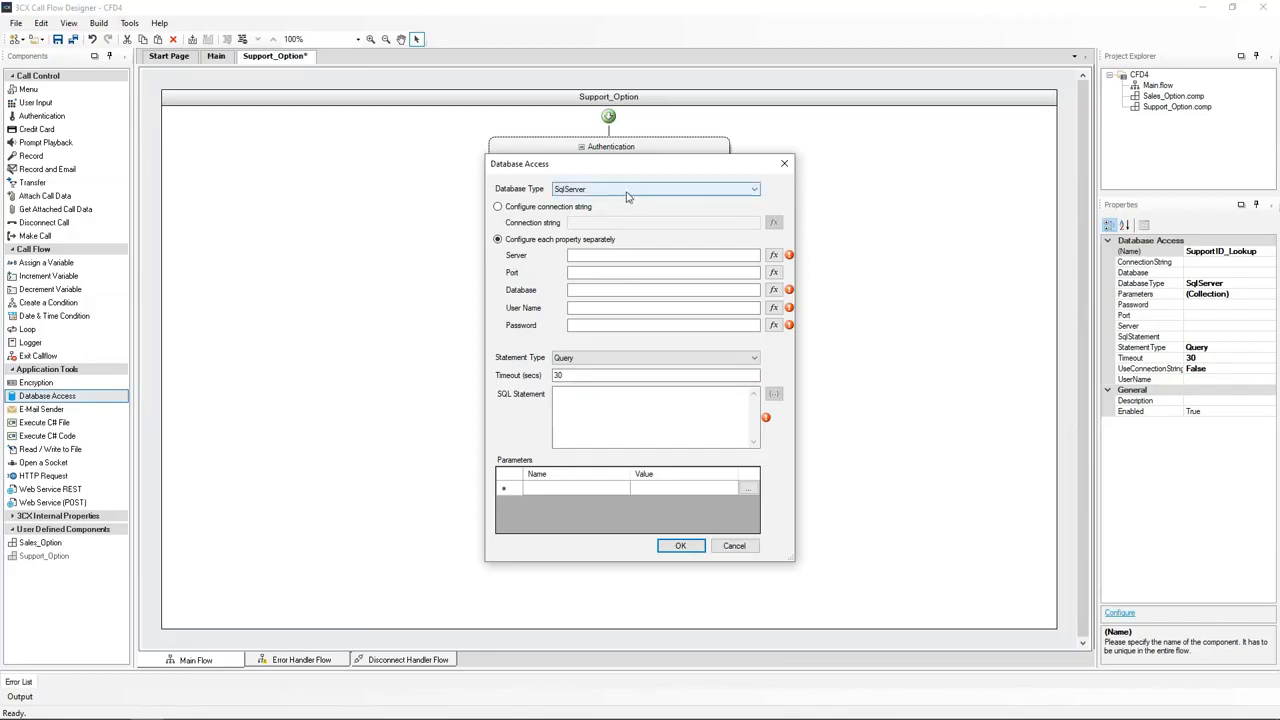
pyautogui.click(620, 189)
pyautogui.click(600, 210)
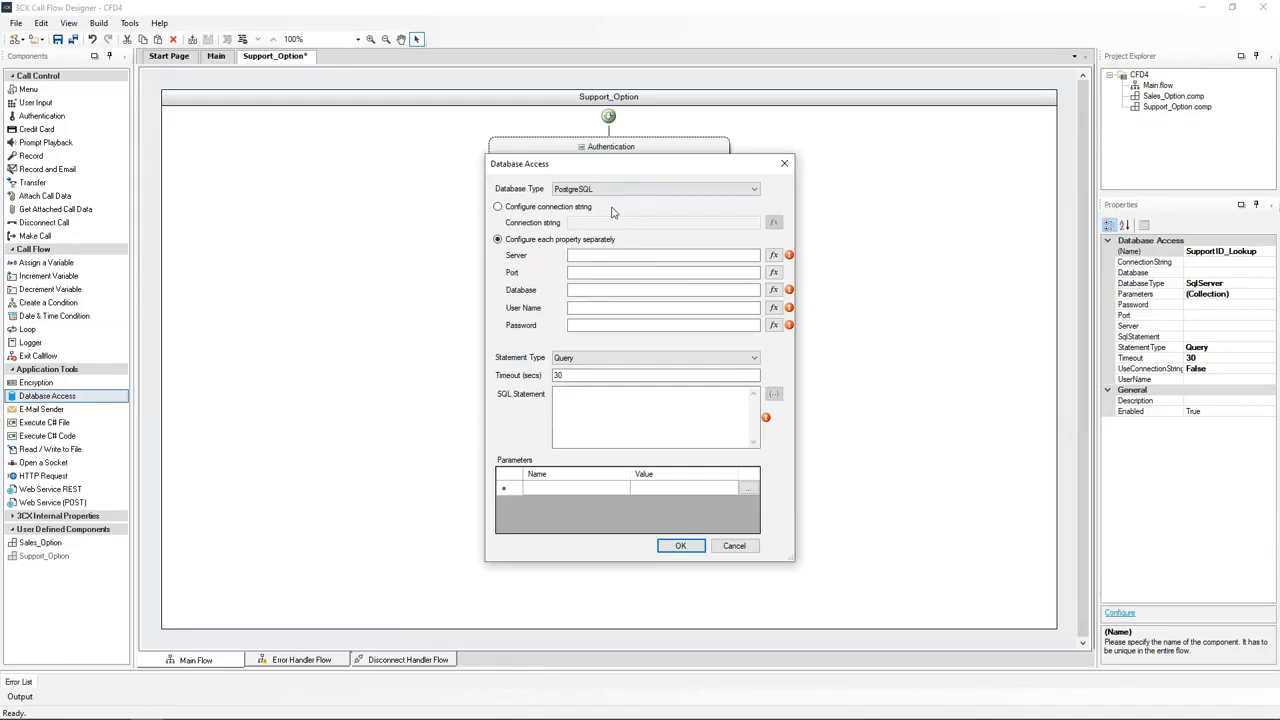
pyautogui.click(600, 255)
pyautogui.hotkey('ctrl', 'v')
pyautogui.click(583, 289)
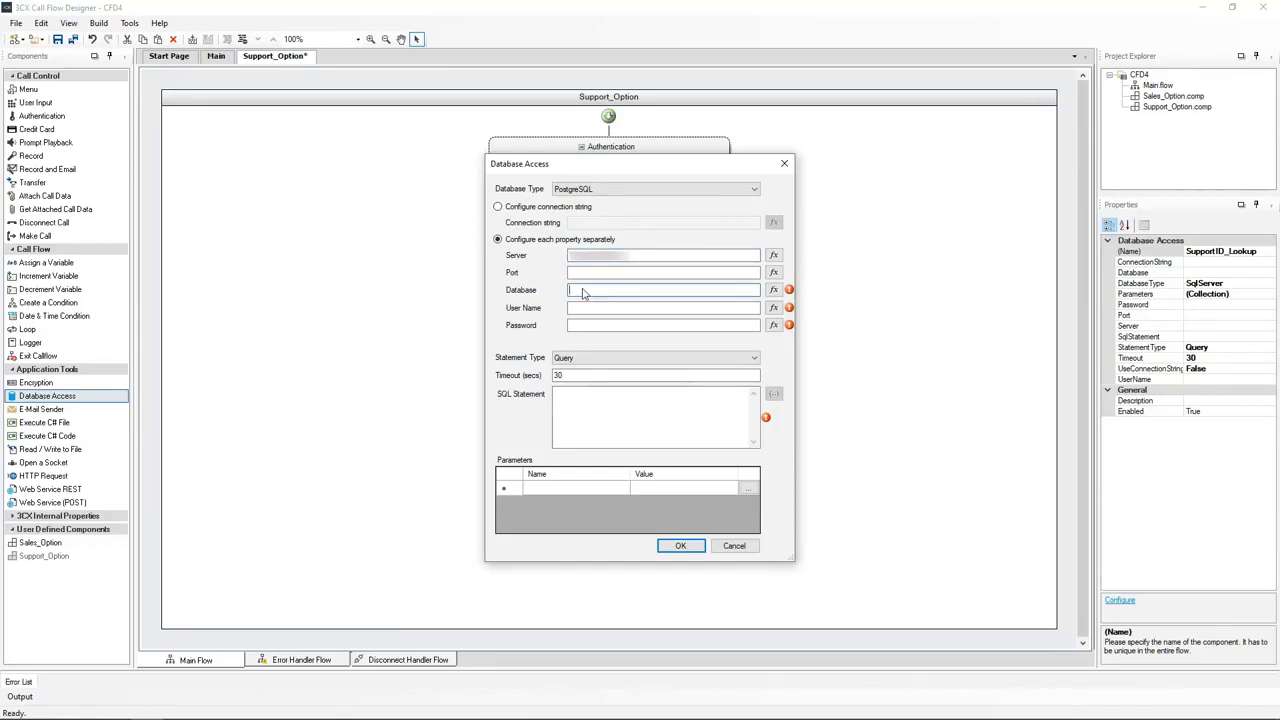
pyautogui.write('"company"')
pyautogui.click(583, 308)
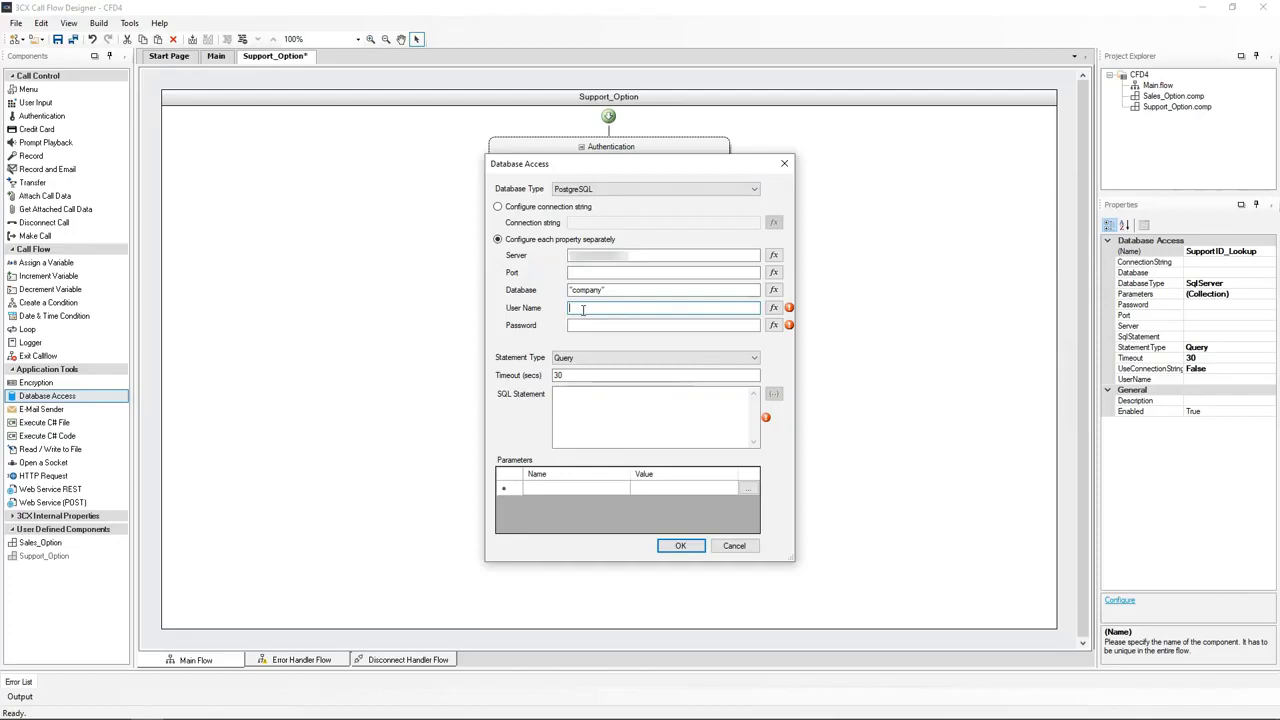
pyautogui.write('"postgres"')
pyautogui.click(650, 325)
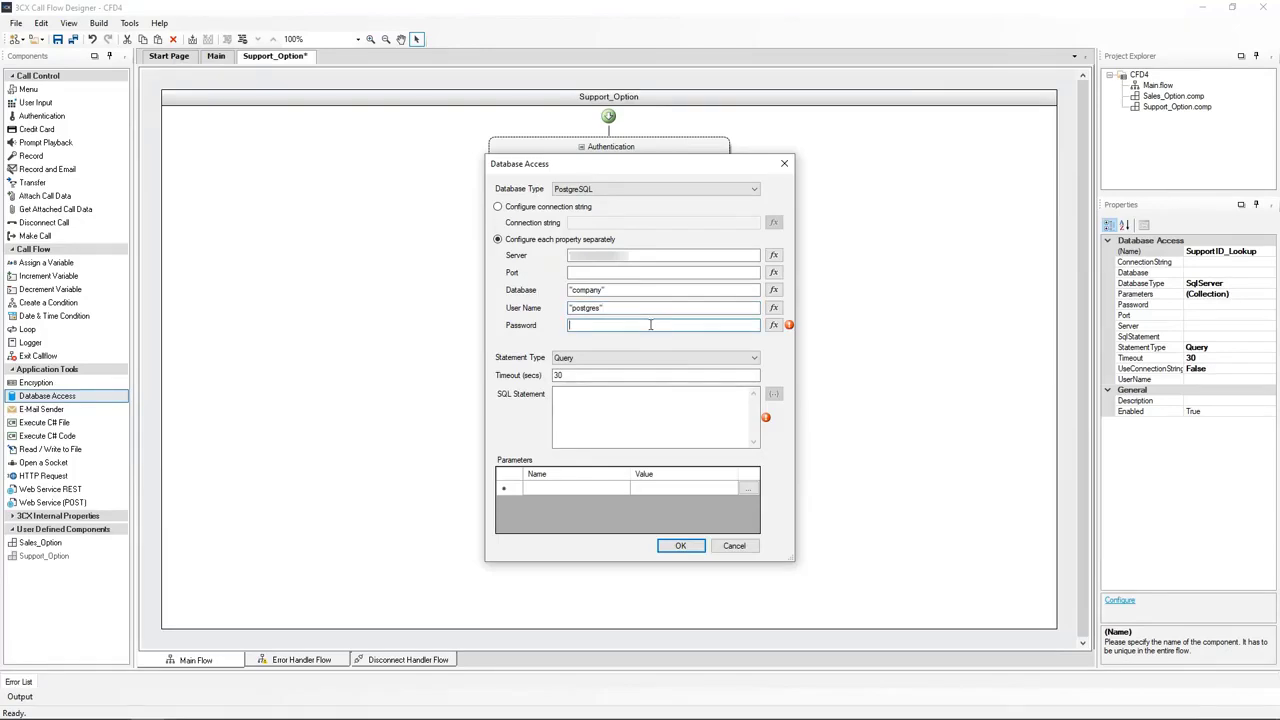
pyautogui.hotkey('ctrl', 'v')
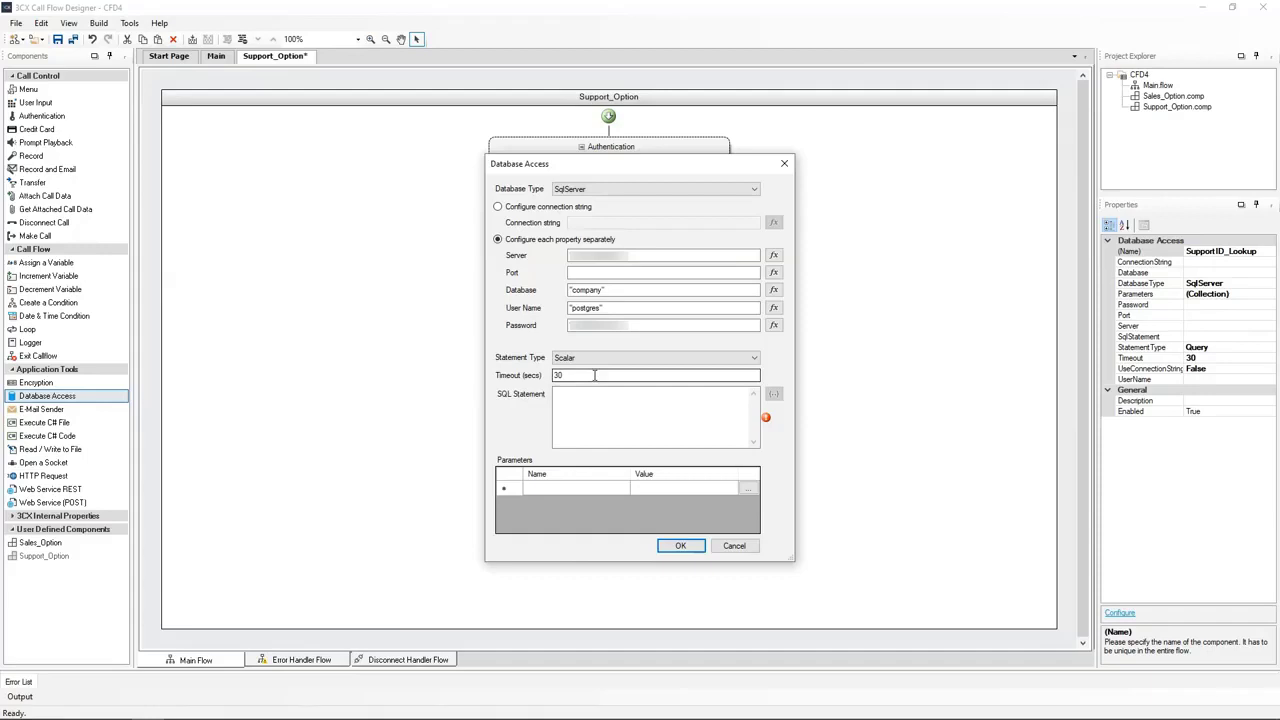
# Add a query parameter named id and bring up the Expression Editor for its value
pyautogui.click(540, 489)
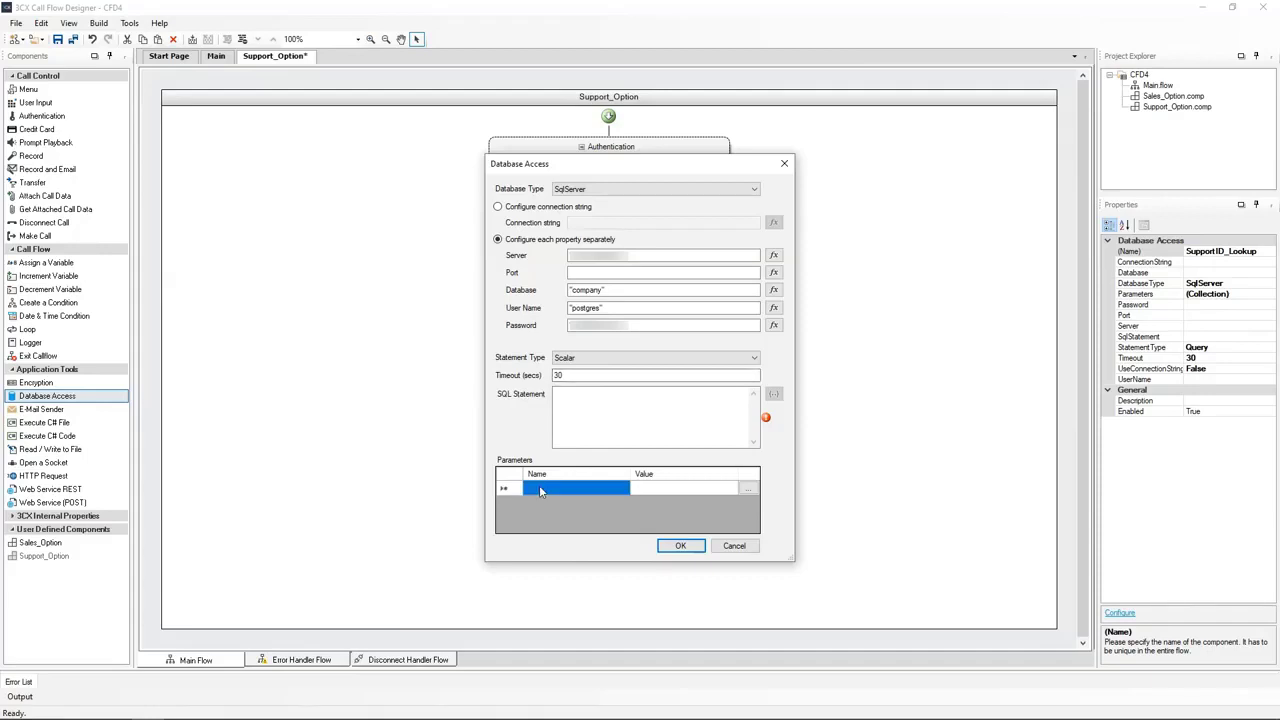
pyautogui.write('(')
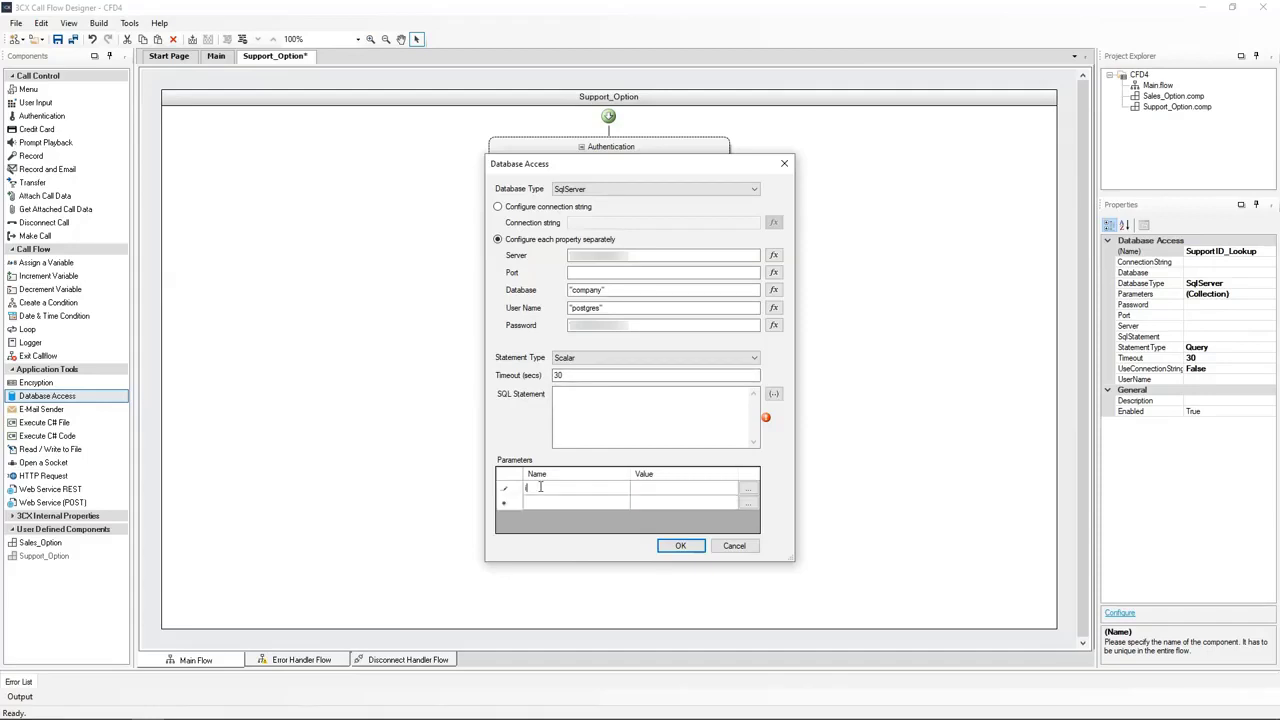
pyautogui.write('d')
pyautogui.click(748, 489)
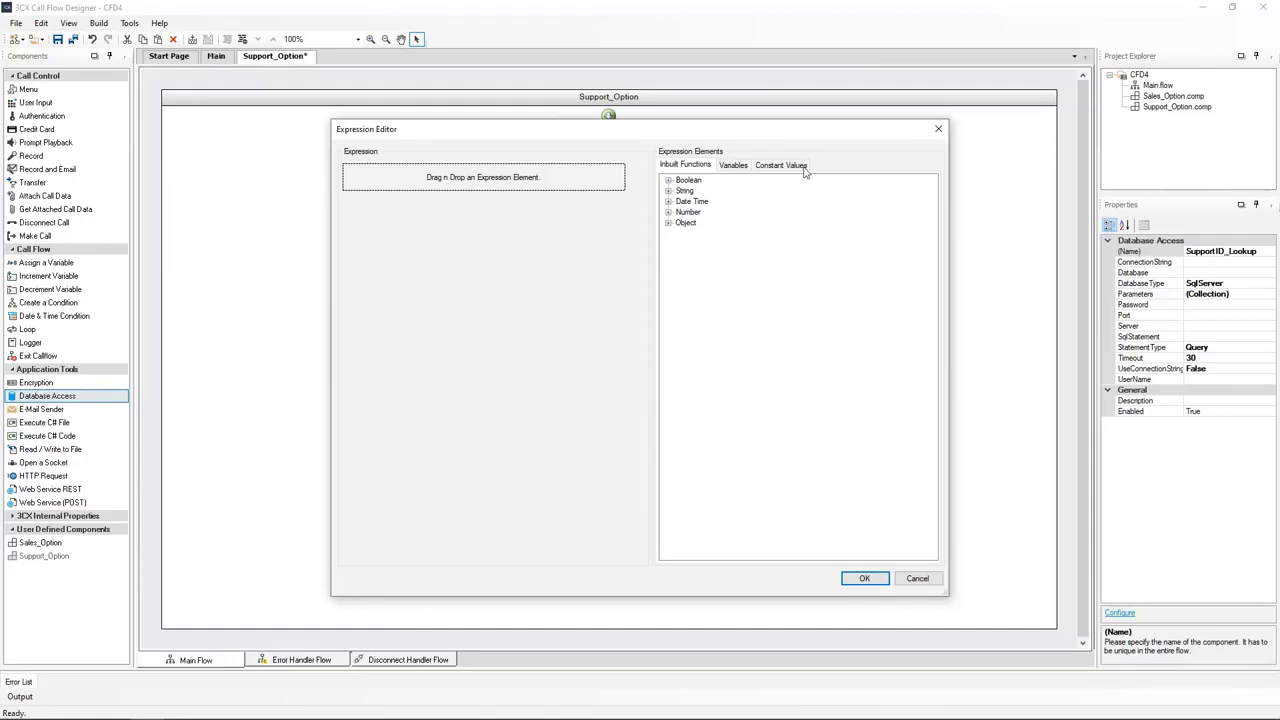
# Use the Authentication.ID variable as the id parameter's expression and confirm it
pyautogui.click(736, 166)
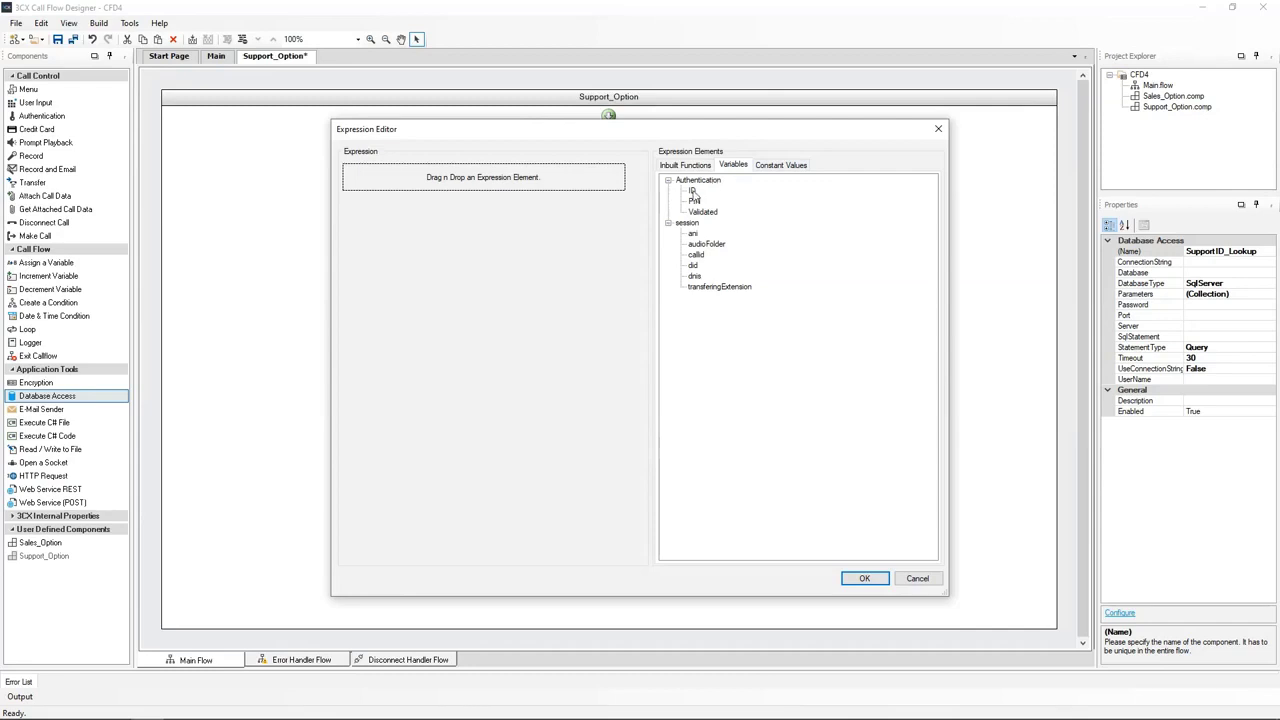
pyautogui.moveTo(692, 192); pyautogui.dragTo(494, 182)
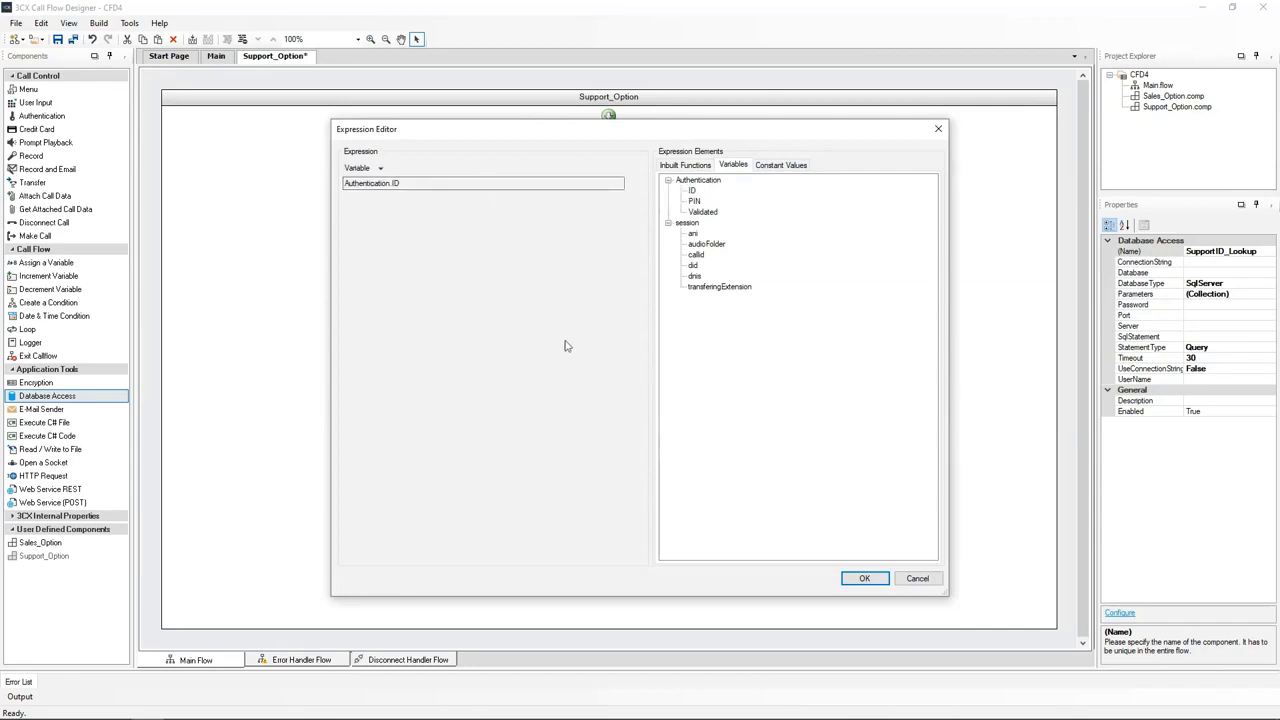
pyautogui.click(864, 578)
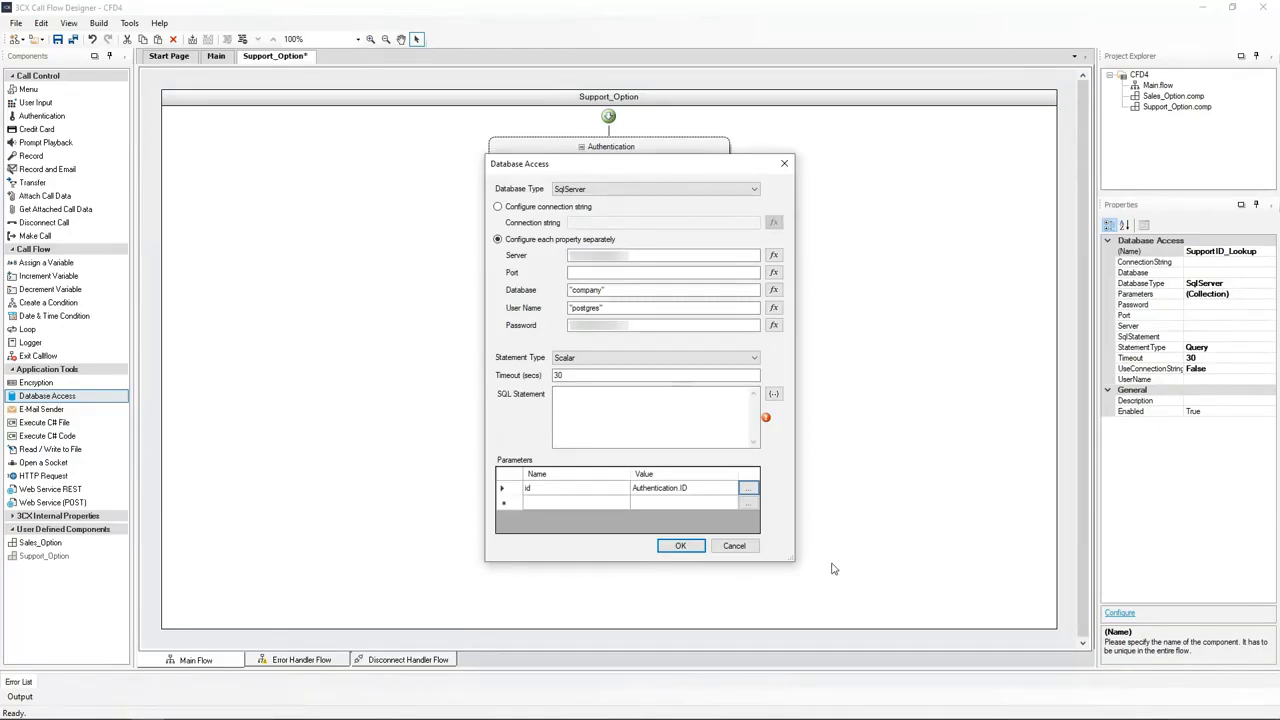
# Write SELECT COUNT(*) FROM customers WHERE id={0} as the statement and save the Database Access settings
pyautogui.click(586, 396)
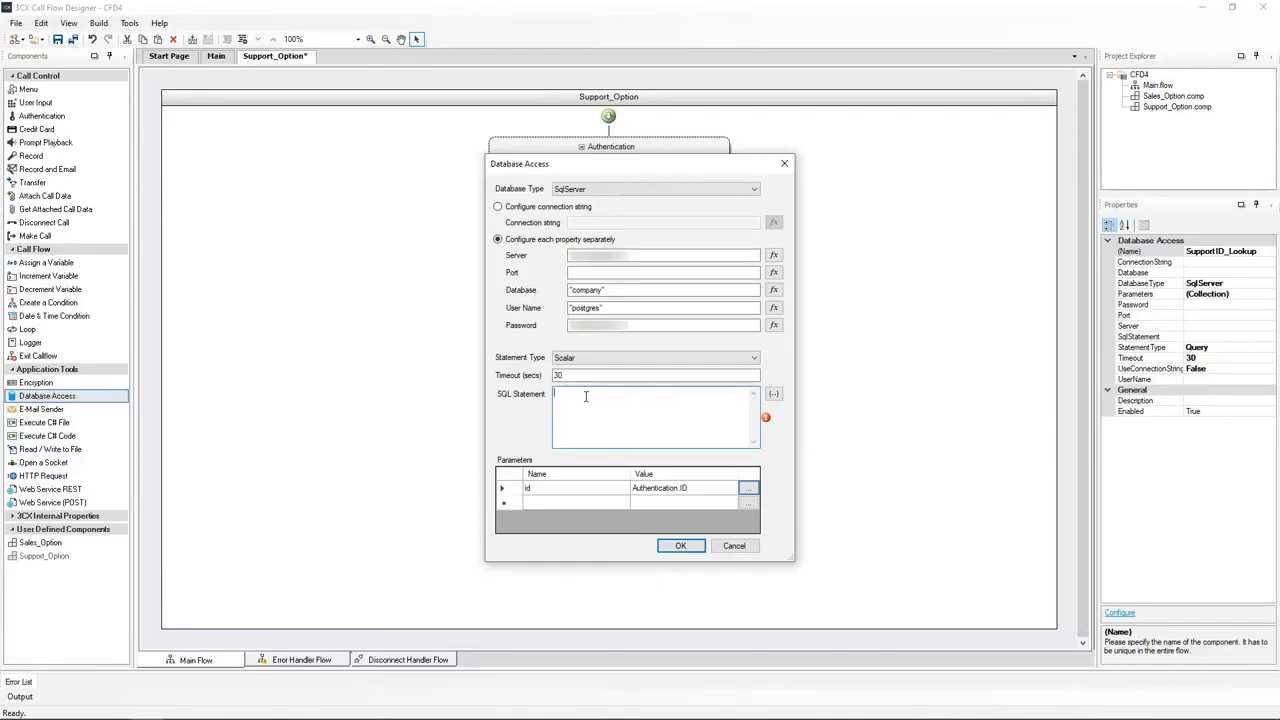
pyautogui.write('SELECT COUNT (*')
pyautogui.write(') FROM customers')
pyautogui.write('WHERE id=')
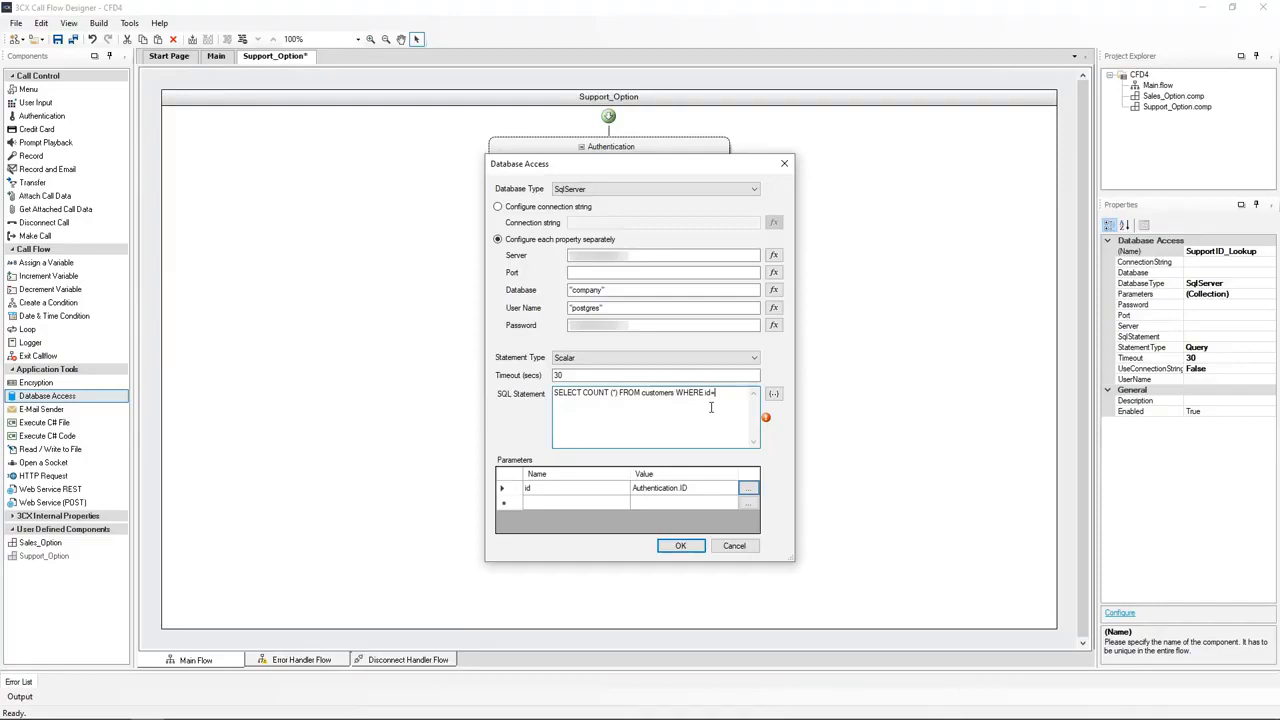
pyautogui.click(775, 394)
pyautogui.click(680, 546)
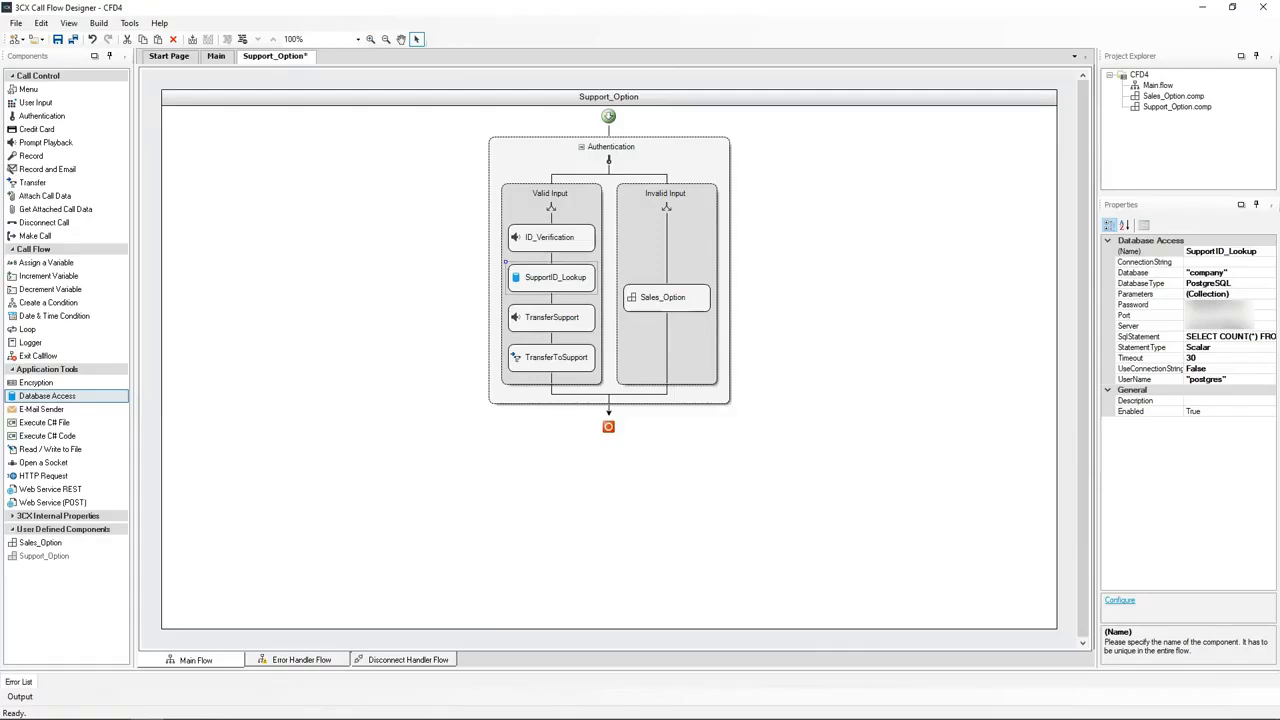
# Add a condition named ID_Validity below SupportID_Lookup
pyautogui.moveTo(48, 303); pyautogui.dragTo(548, 305)
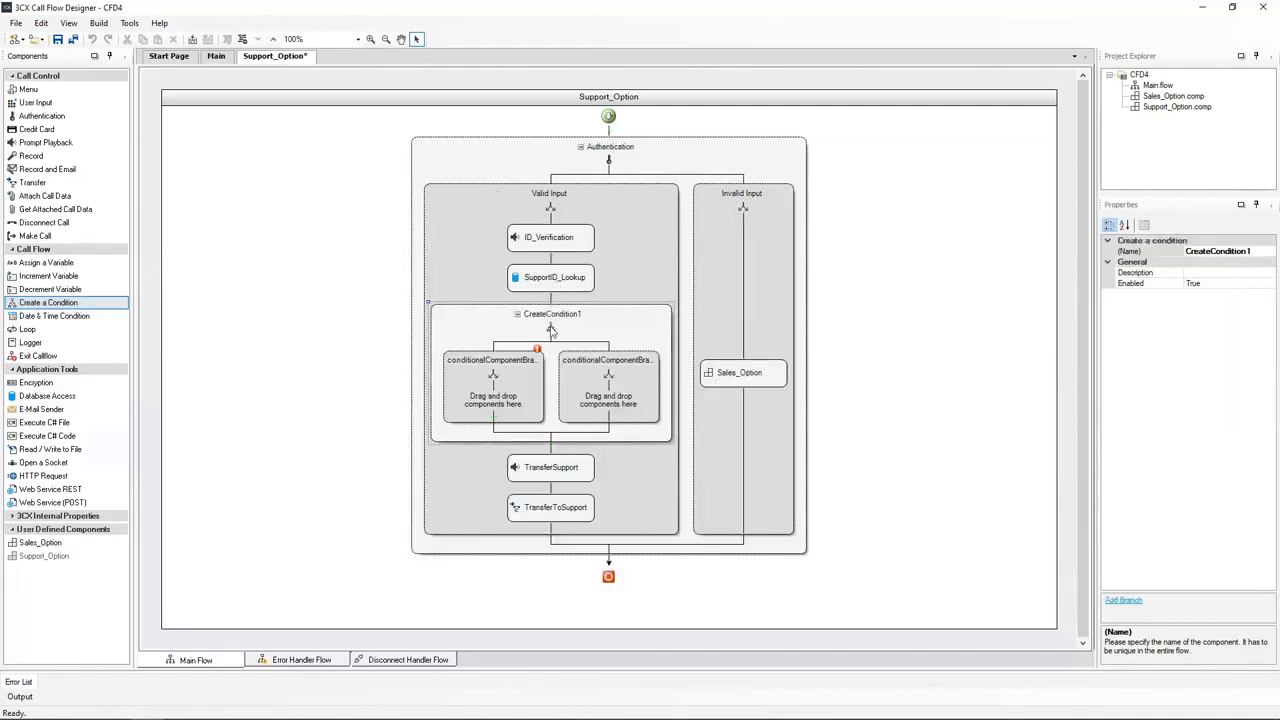
pyautogui.click(1140, 251)
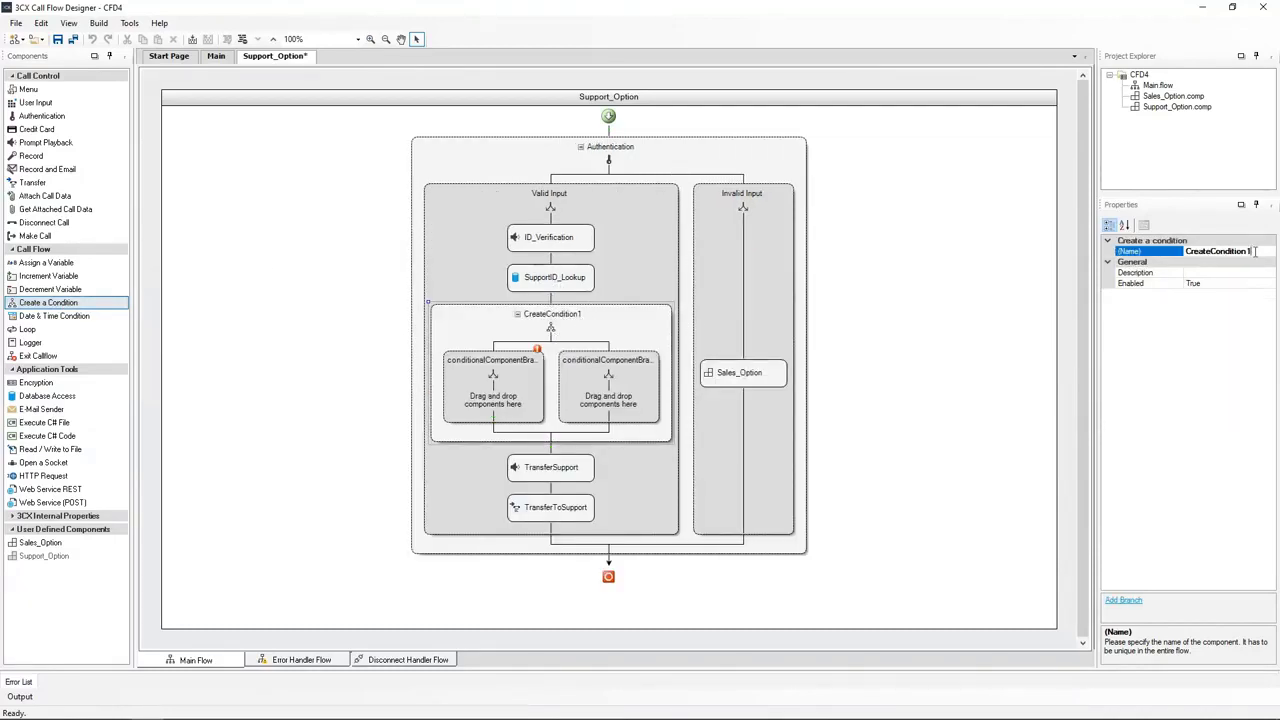
pyautogui.moveTo(1256, 251); pyautogui.dragTo(1177, 254)
pyautogui.write('ID_Validity')
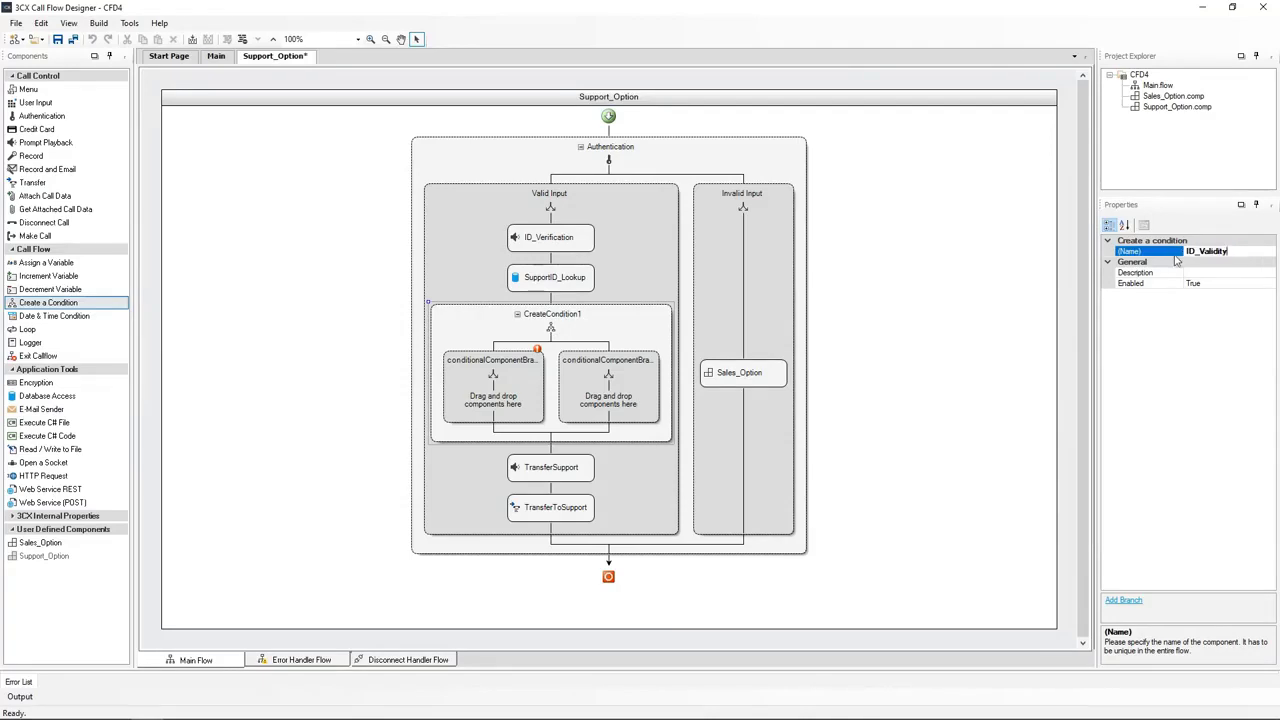
pyautogui.press('Return')
# Rename the left condition branch to Valid_ID and open its condition settings
pyautogui.click(493, 390)
pyautogui.doubleClick(1222, 252)
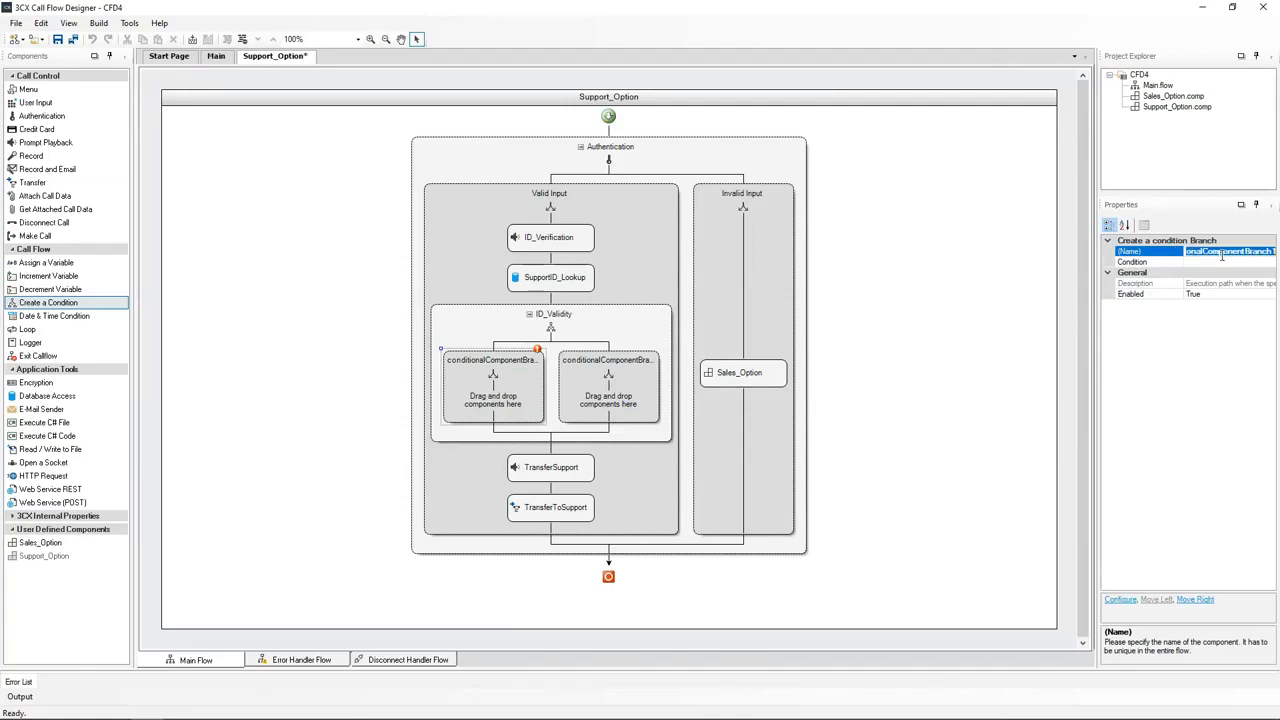
pyautogui.write('Valid_ID')
pyautogui.press('Return')
pyautogui.click(724, 612)
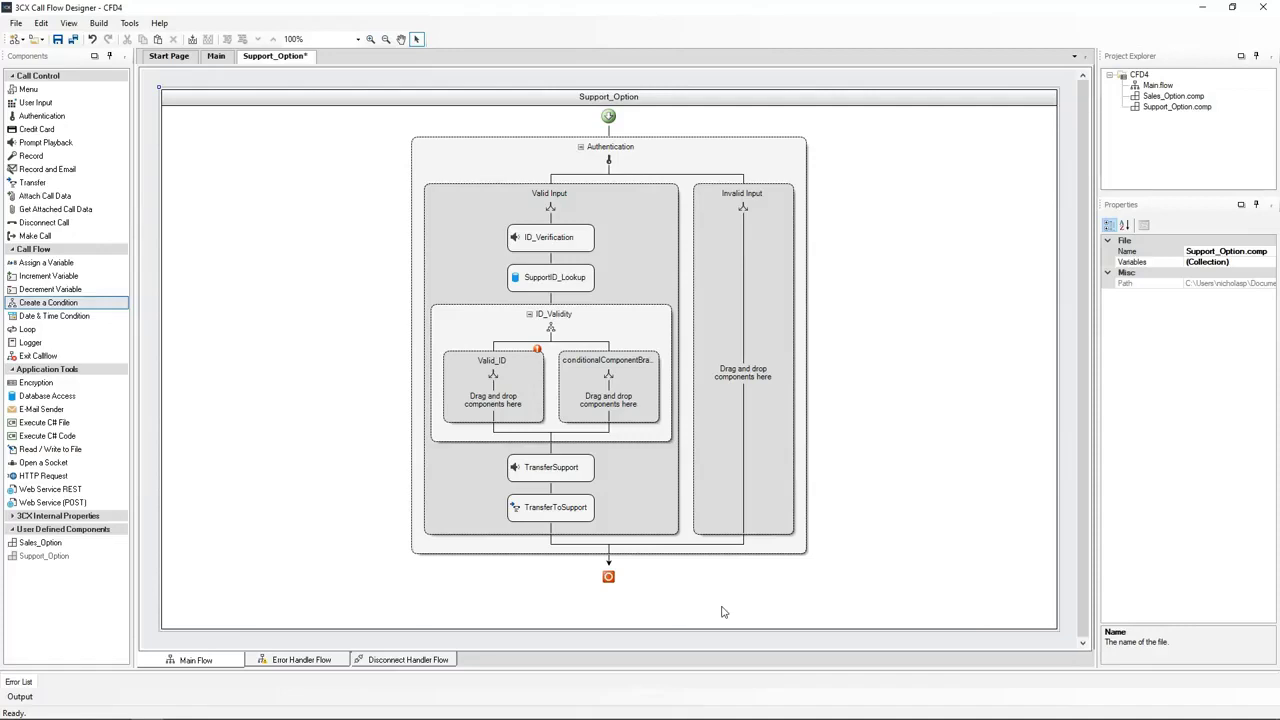
pyautogui.doubleClick(513, 372)
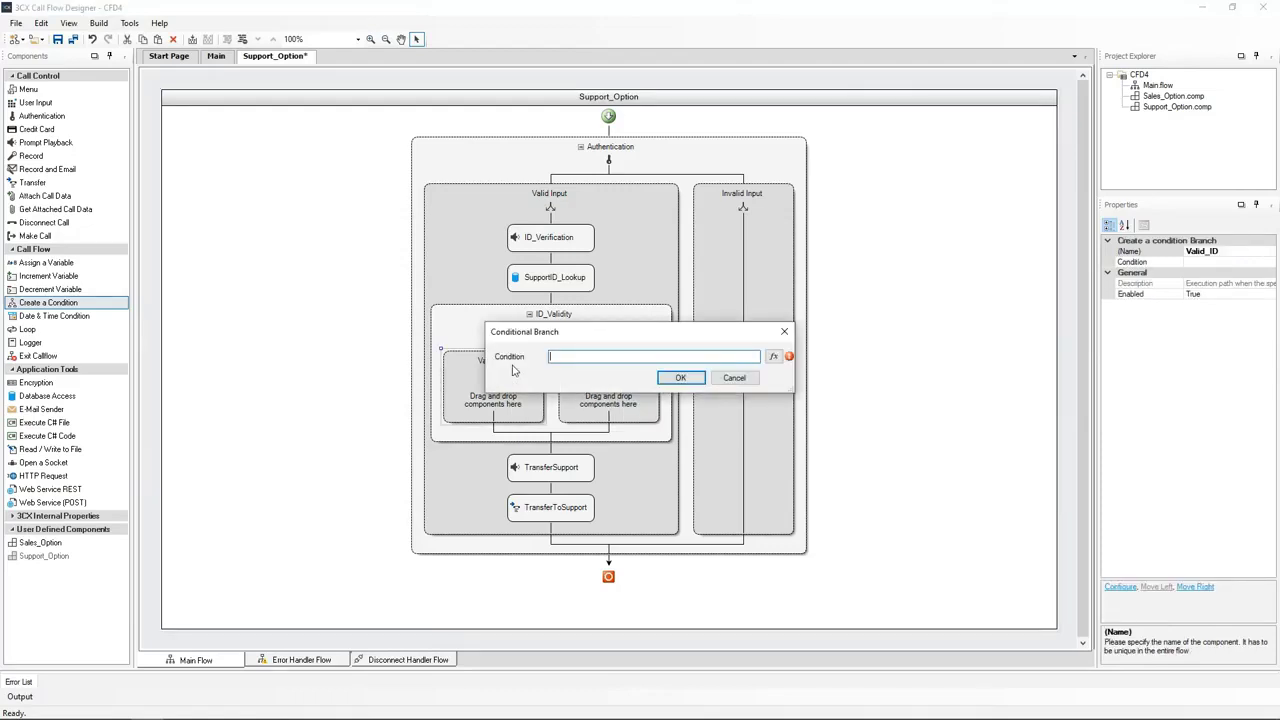
# Open the Expression Editor from the Valid_ID branch's Condition field
pyautogui.click(773, 356)
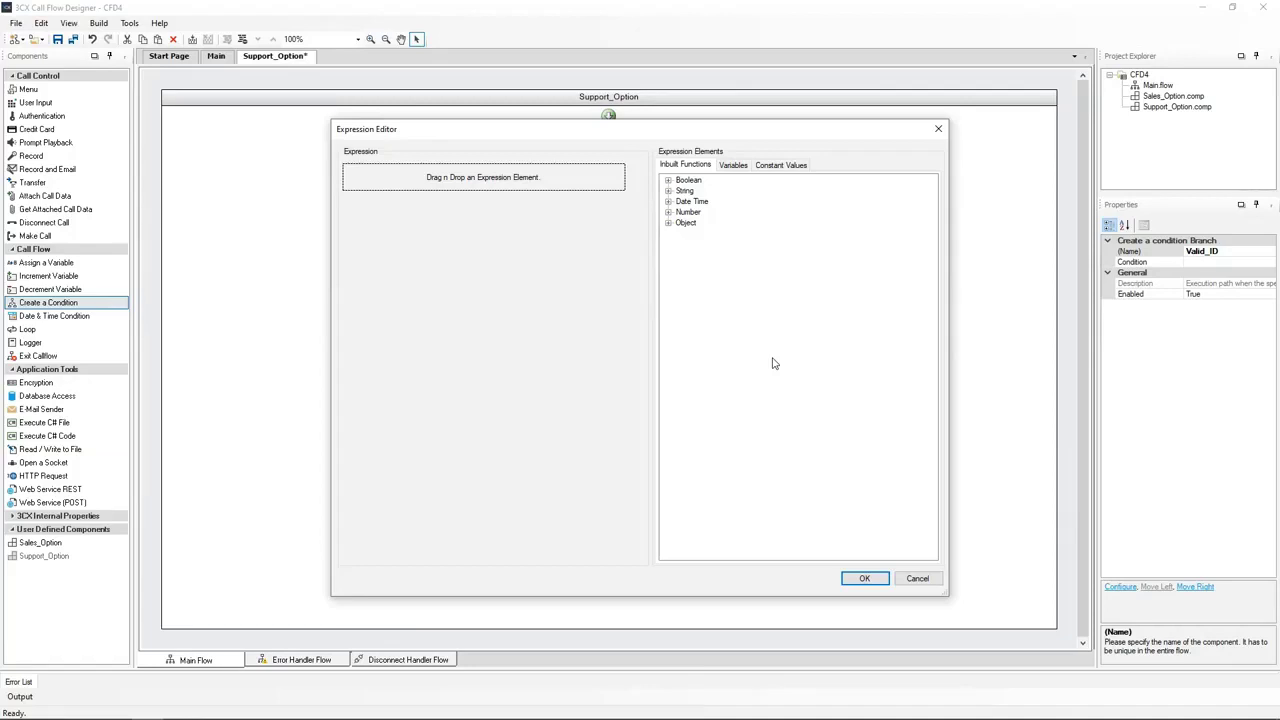
# Build EQUAL(SupportID_Lookup.ScalarResult, 1) as the Valid_ID condition and confirm both dialogs
pyautogui.click(668, 180)
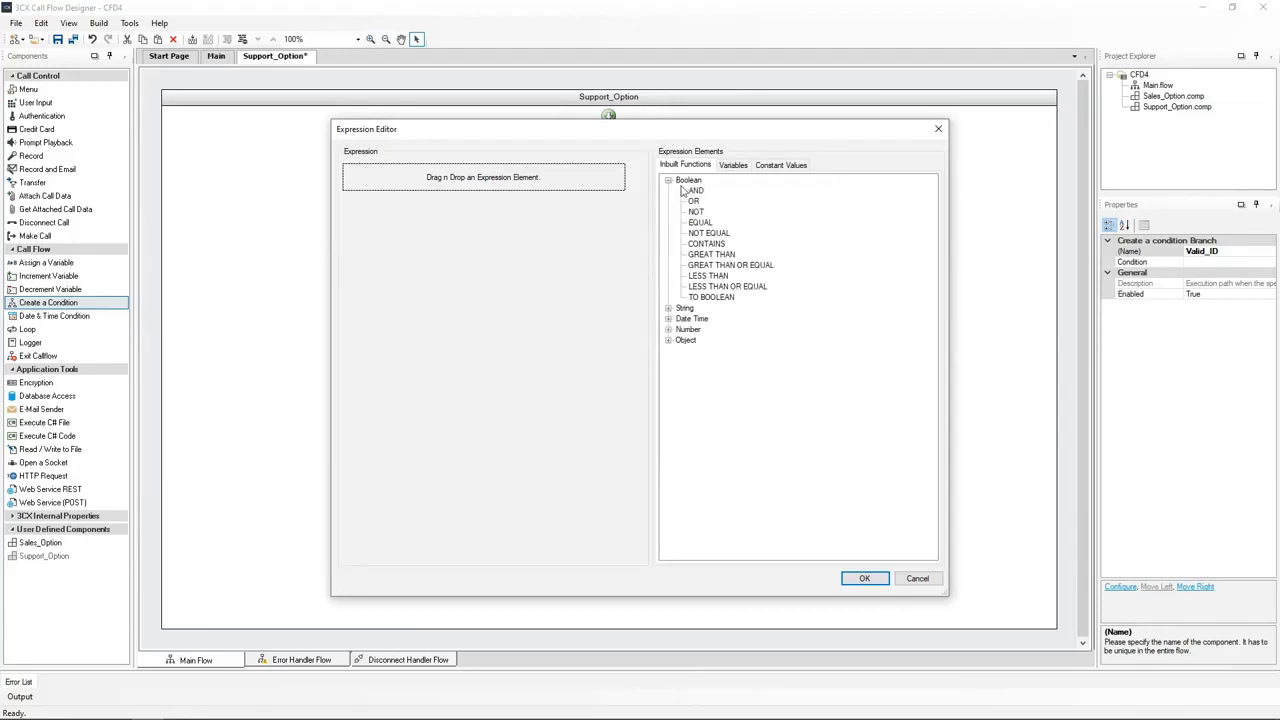
pyautogui.moveTo(700, 226); pyautogui.dragTo(495, 179)
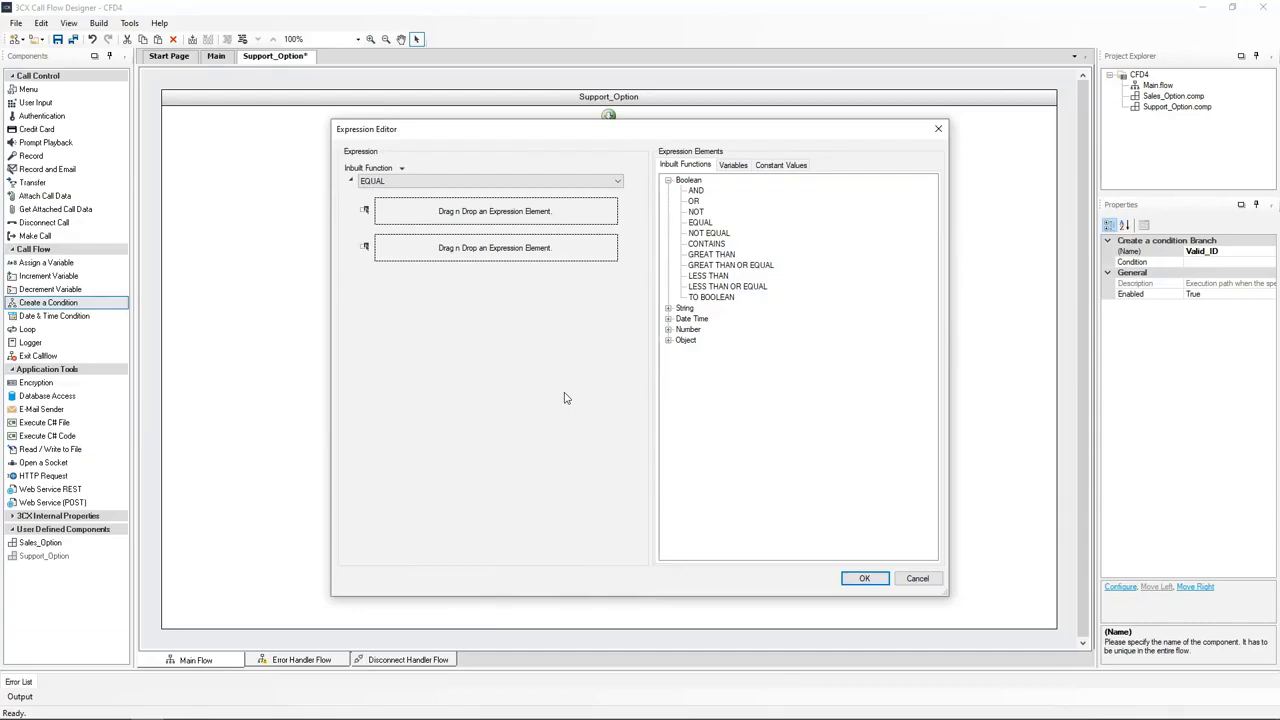
pyautogui.click(731, 166)
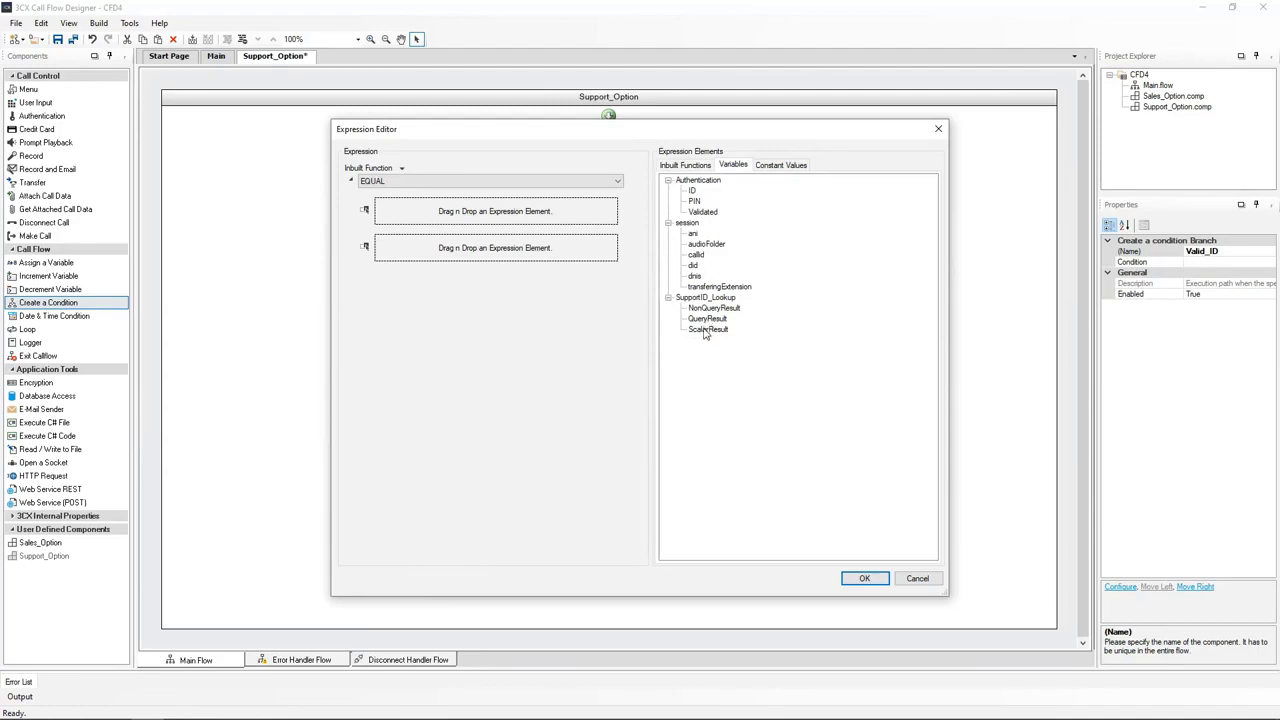
pyautogui.moveTo(705, 333); pyautogui.dragTo(526, 213)
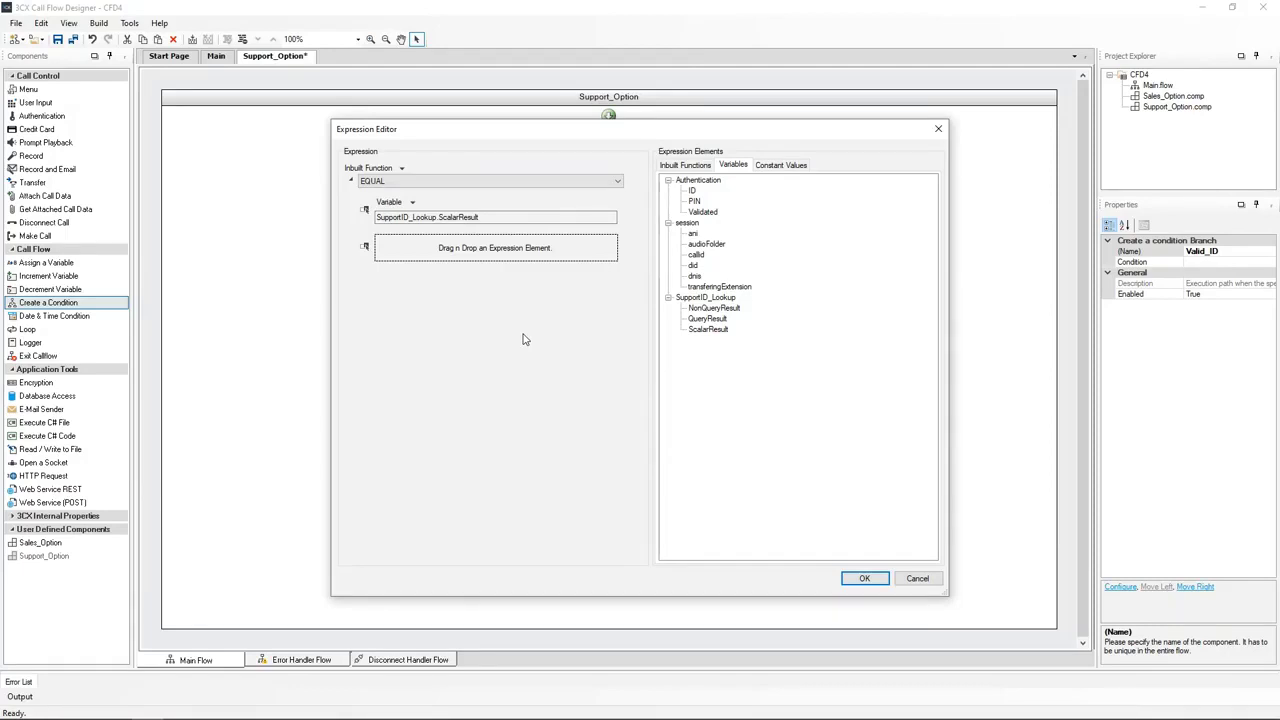
pyautogui.click(790, 167)
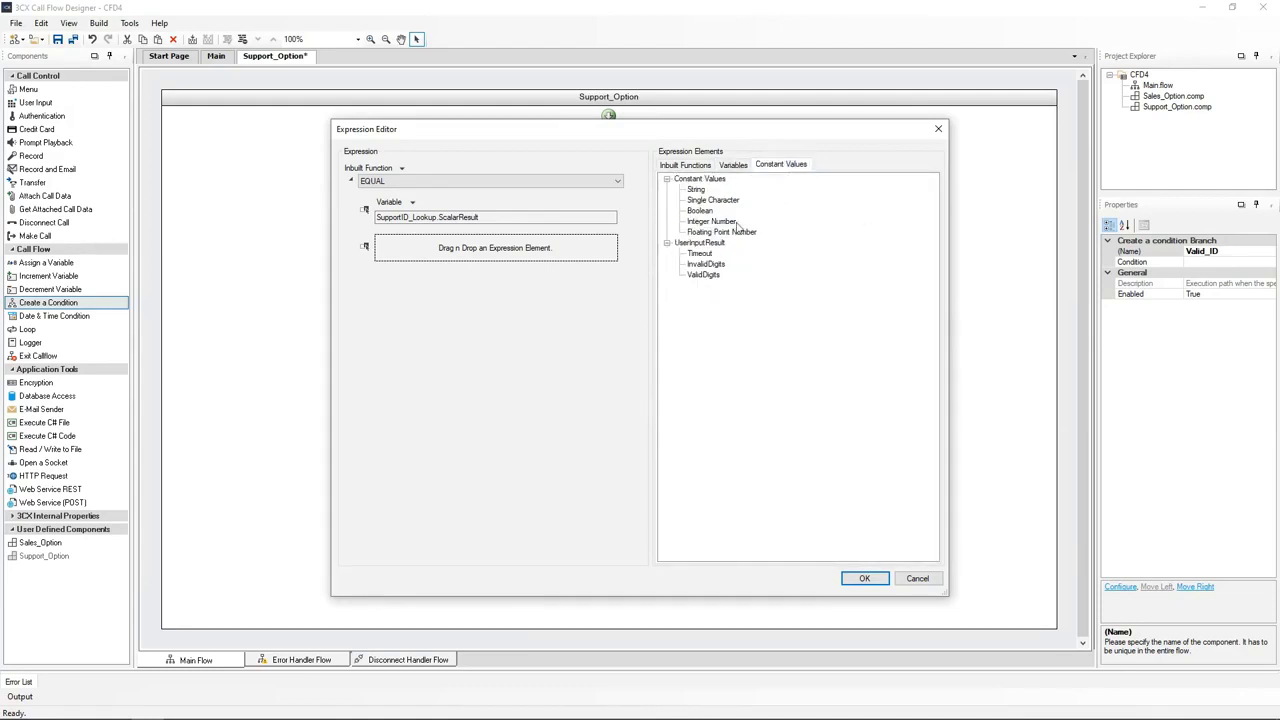
pyautogui.moveTo(737, 226); pyautogui.dragTo(501, 250)
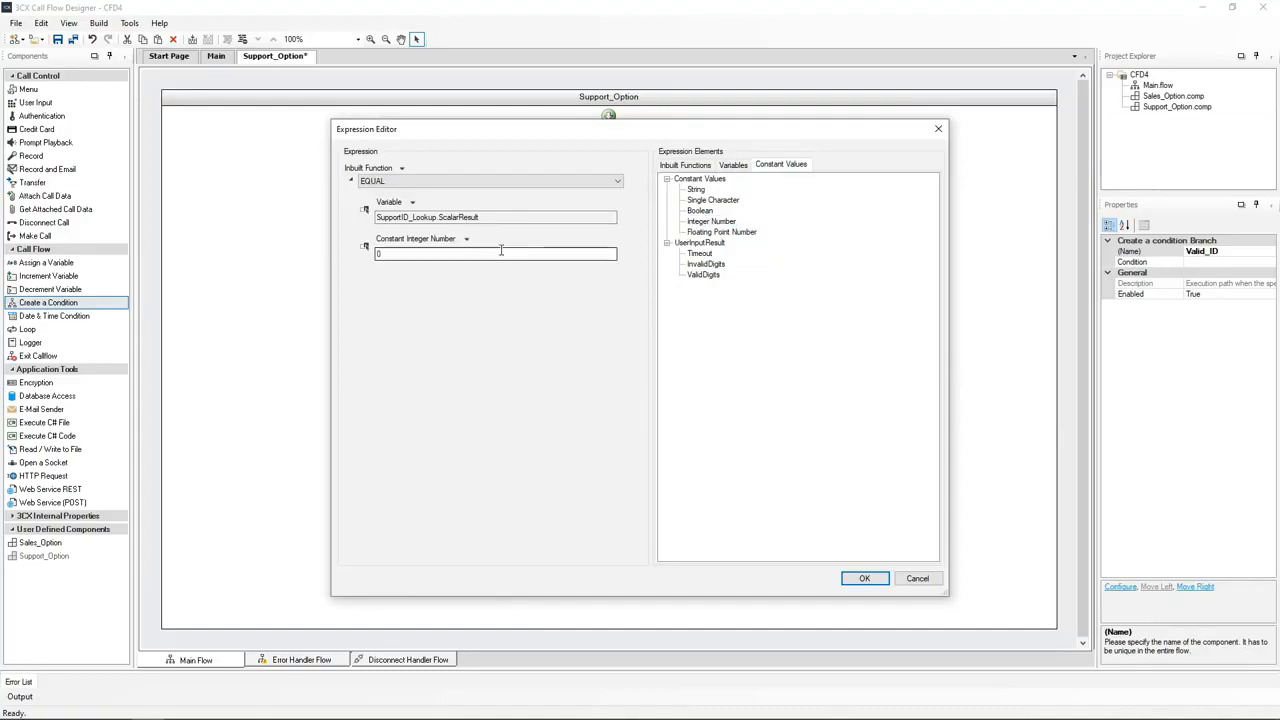
pyautogui.moveTo(399, 255); pyautogui.dragTo(374, 256)
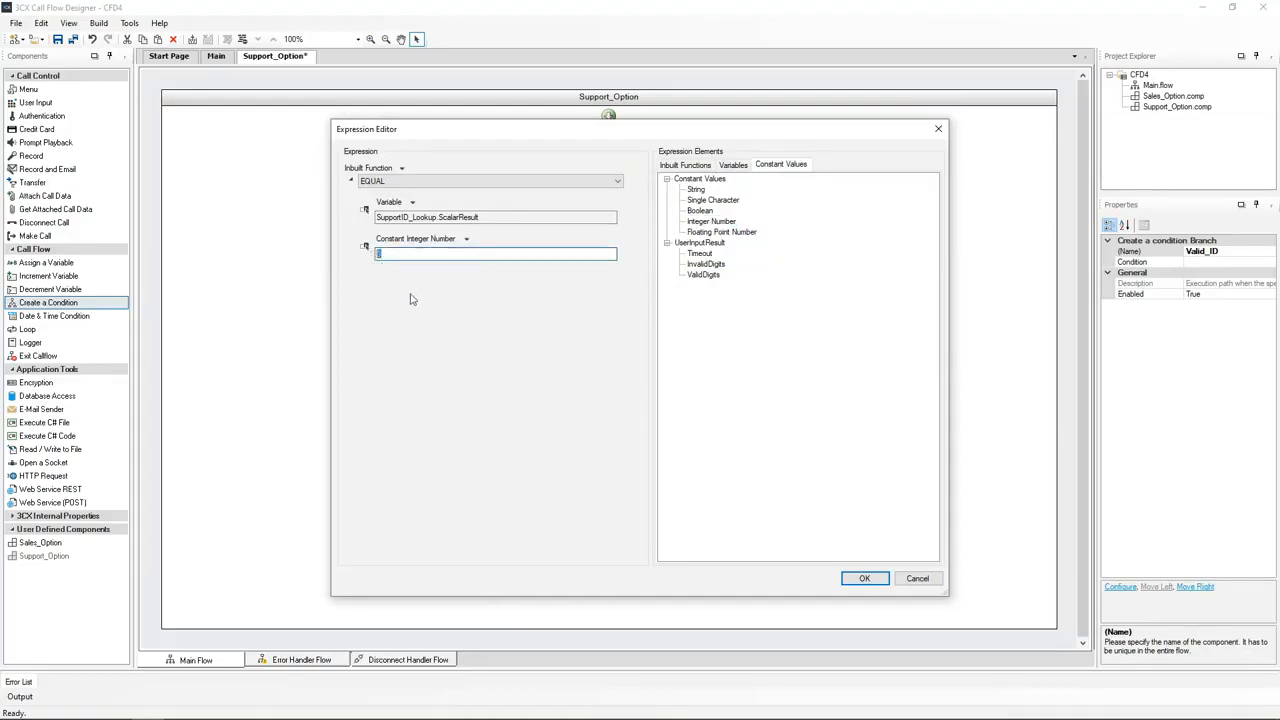
pyautogui.write('1')
pyautogui.click(862, 578)
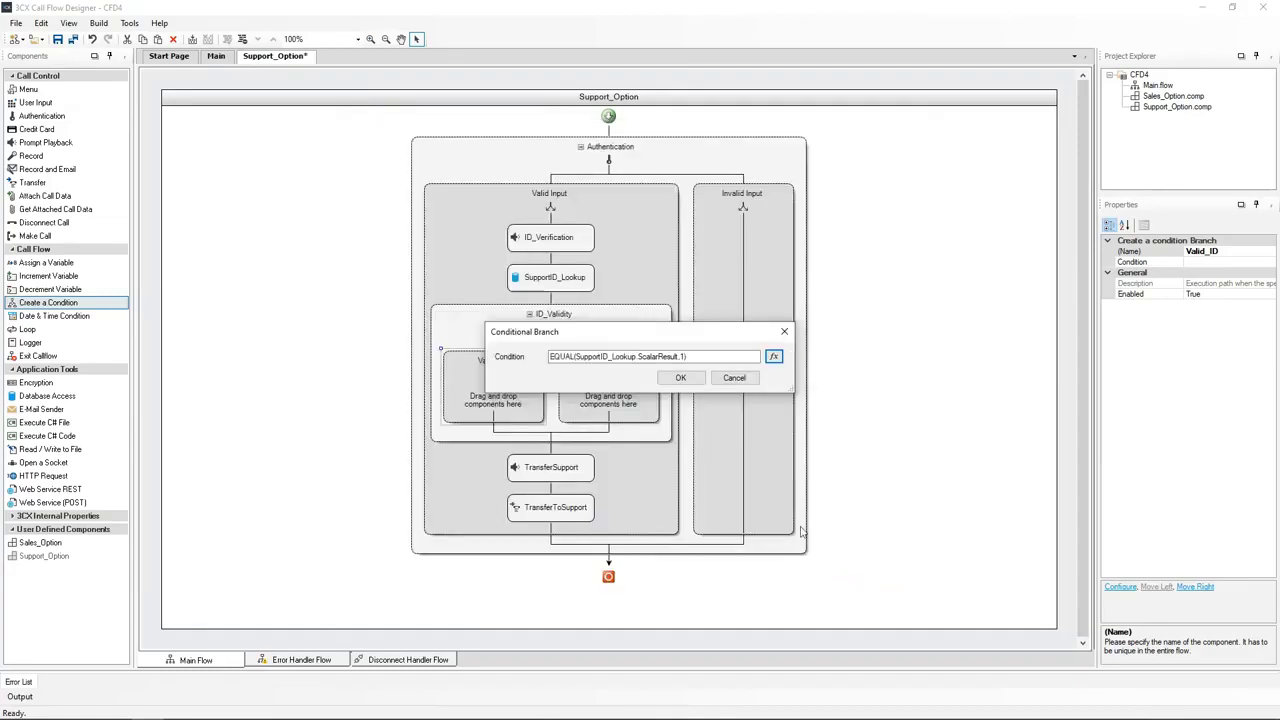
pyautogui.click(680, 379)
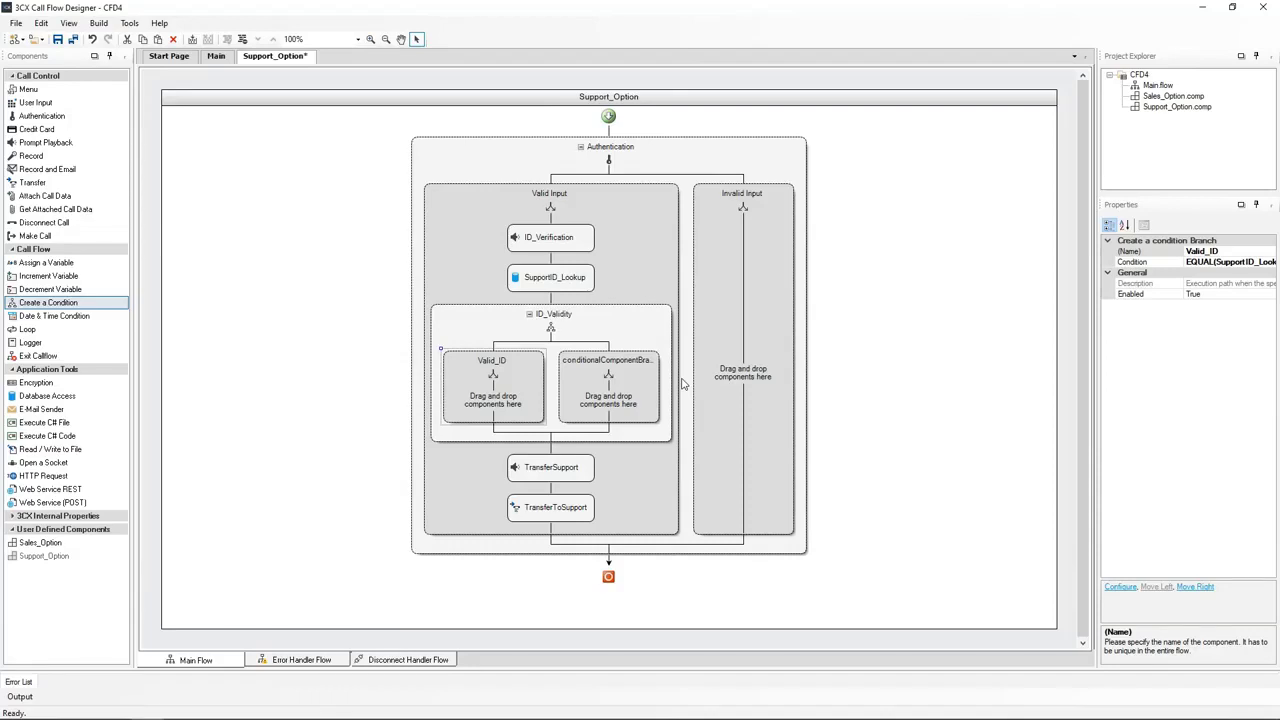
# Drop the Sales_Option component from User Defined Components into the Invalid Input branch
pyautogui.moveTo(683, 384); pyautogui.dragTo(690, 384)
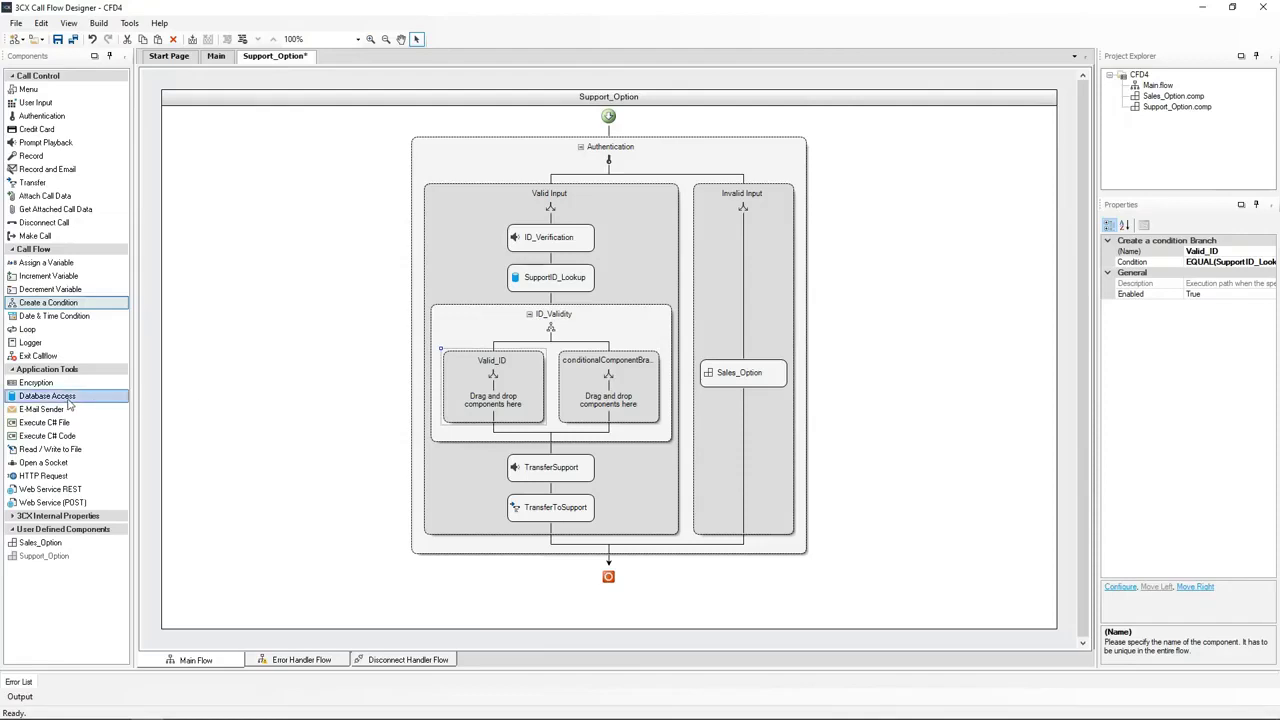
# Drop a Database Access block into Valid_ID and rename DatabaseAccess1 to Users_Name_Lookup
pyautogui.moveTo(47, 398); pyautogui.dragTo(485, 378)
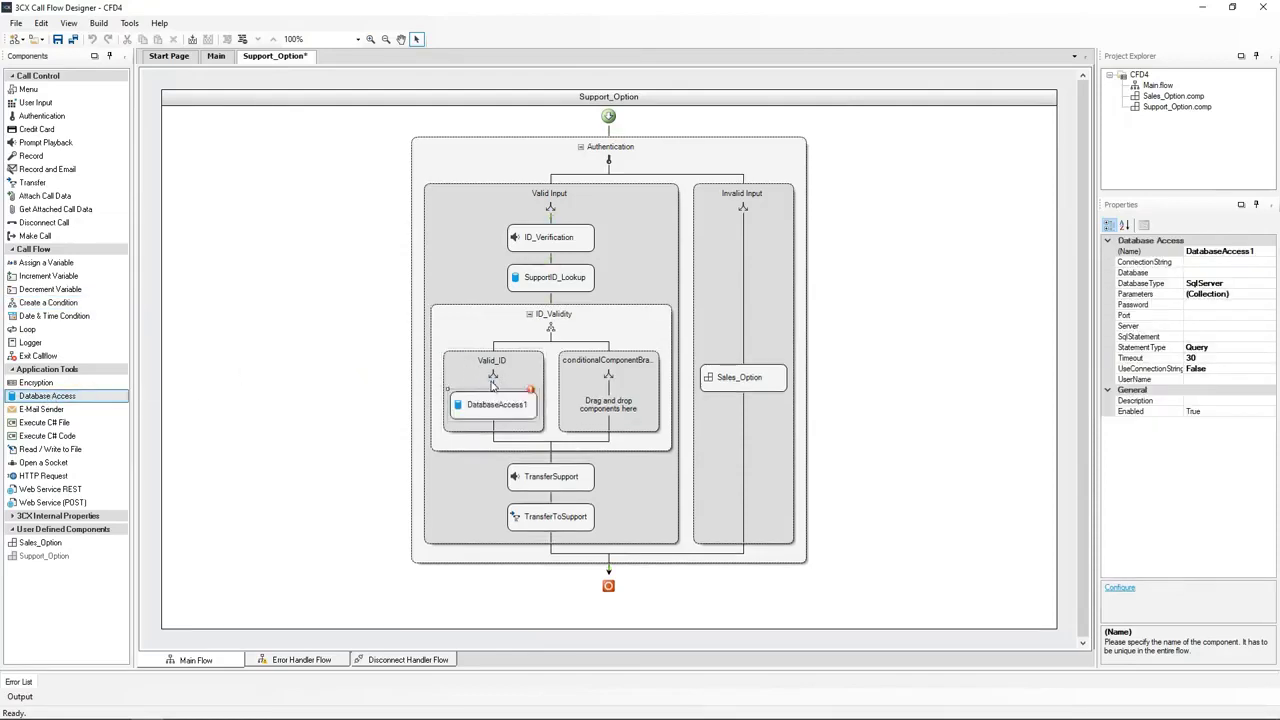
pyautogui.click(479, 593)
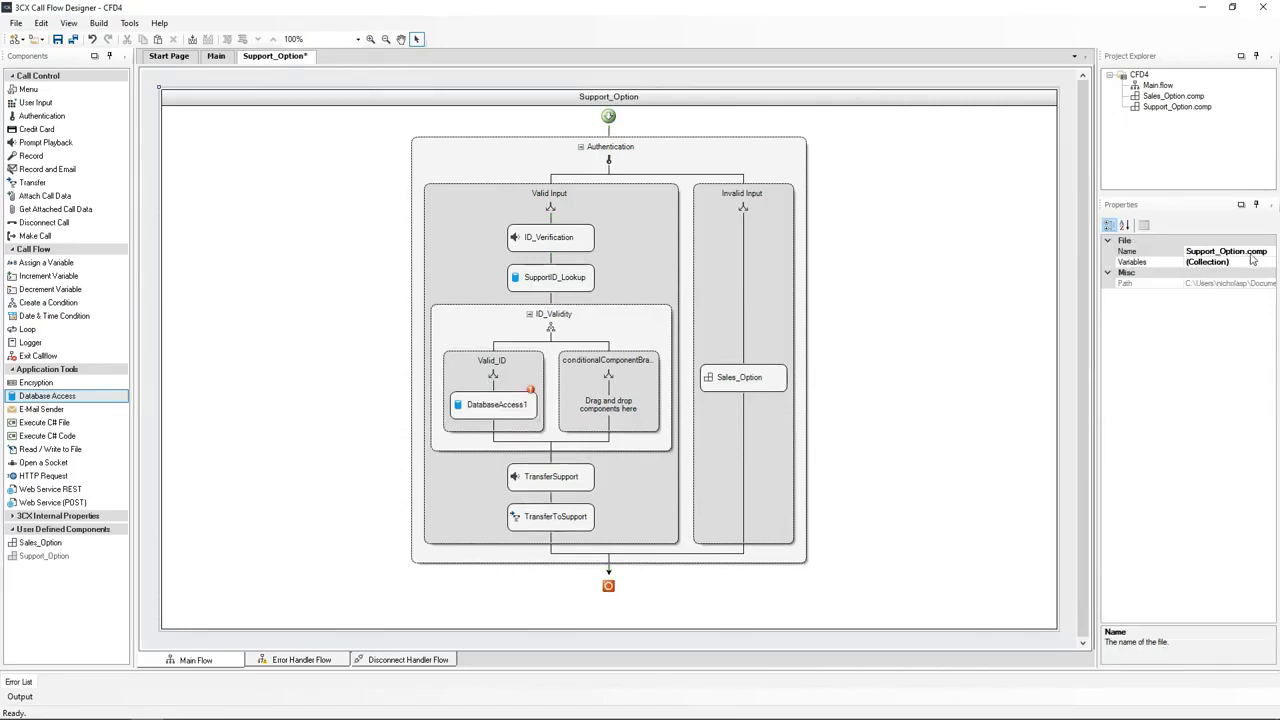
pyautogui.click(503, 404)
pyautogui.click(1258, 251)
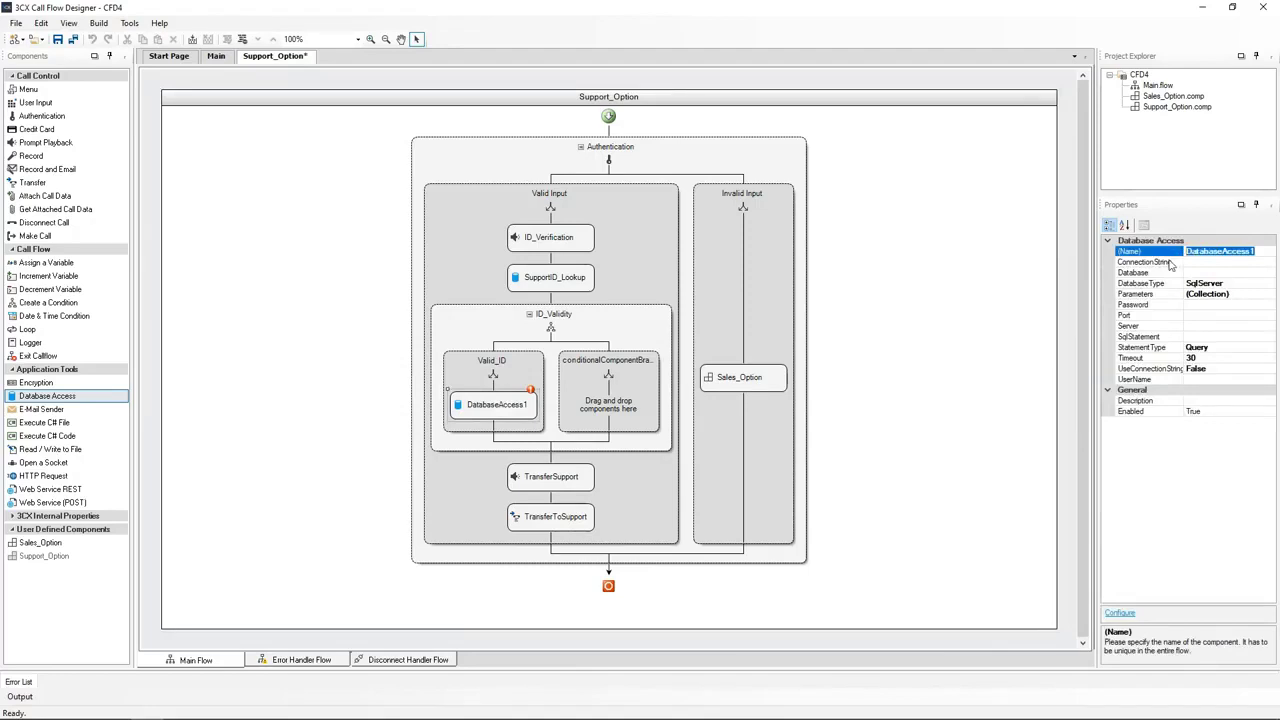
pyautogui.write('Users_Name_Lookup')
pyautogui.click(1192, 525)
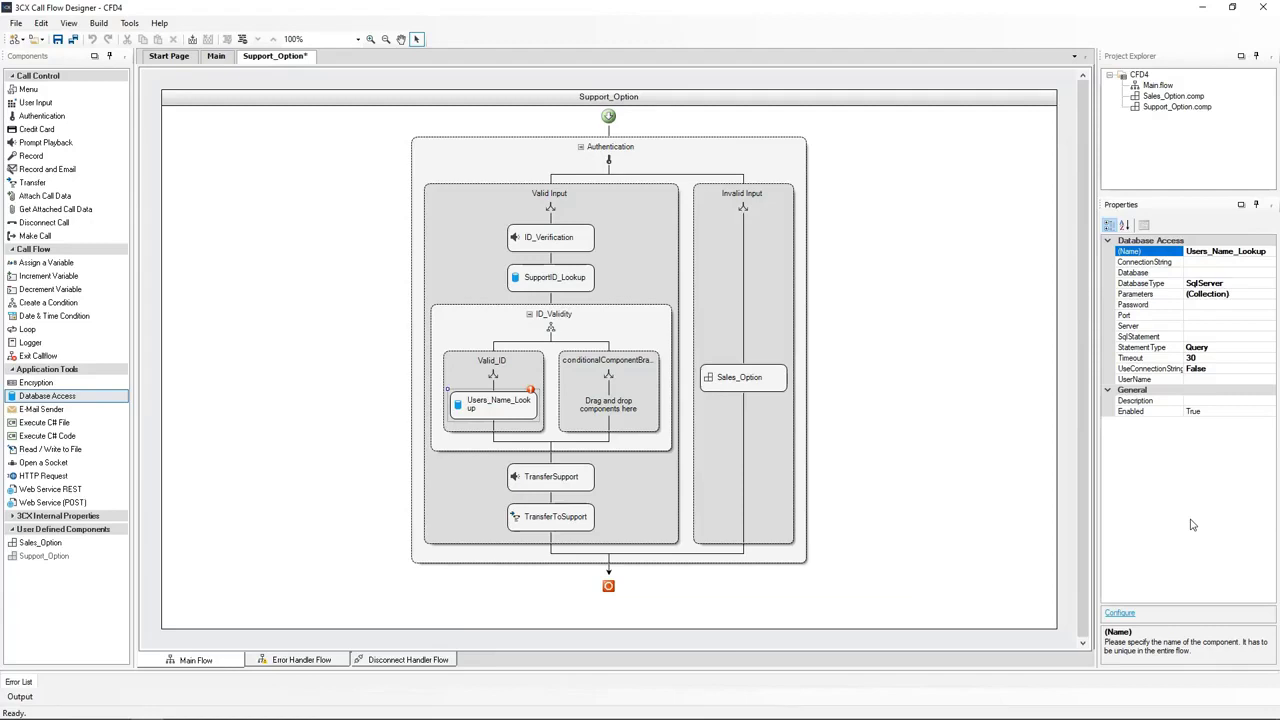
pyautogui.click(486, 408)
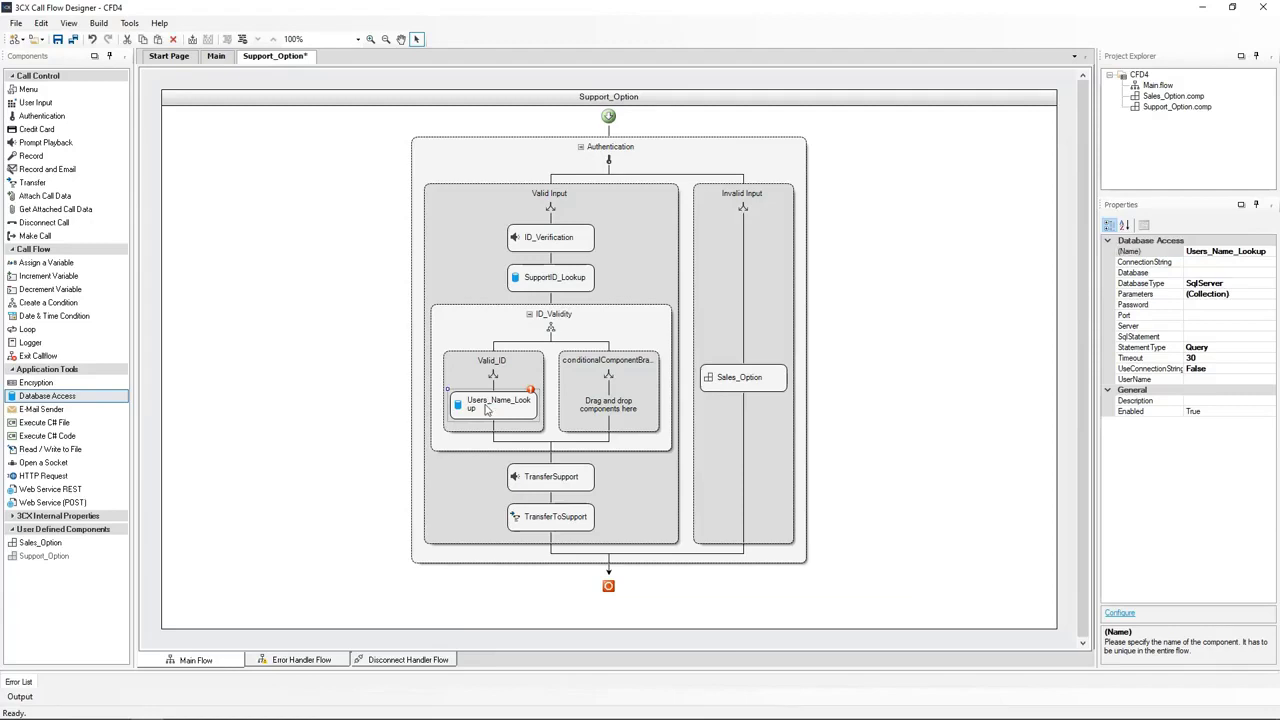
# Set Users_Name_Lookup's database type to PostgreSQL and enter the server address
pyautogui.doubleClick(486, 408)
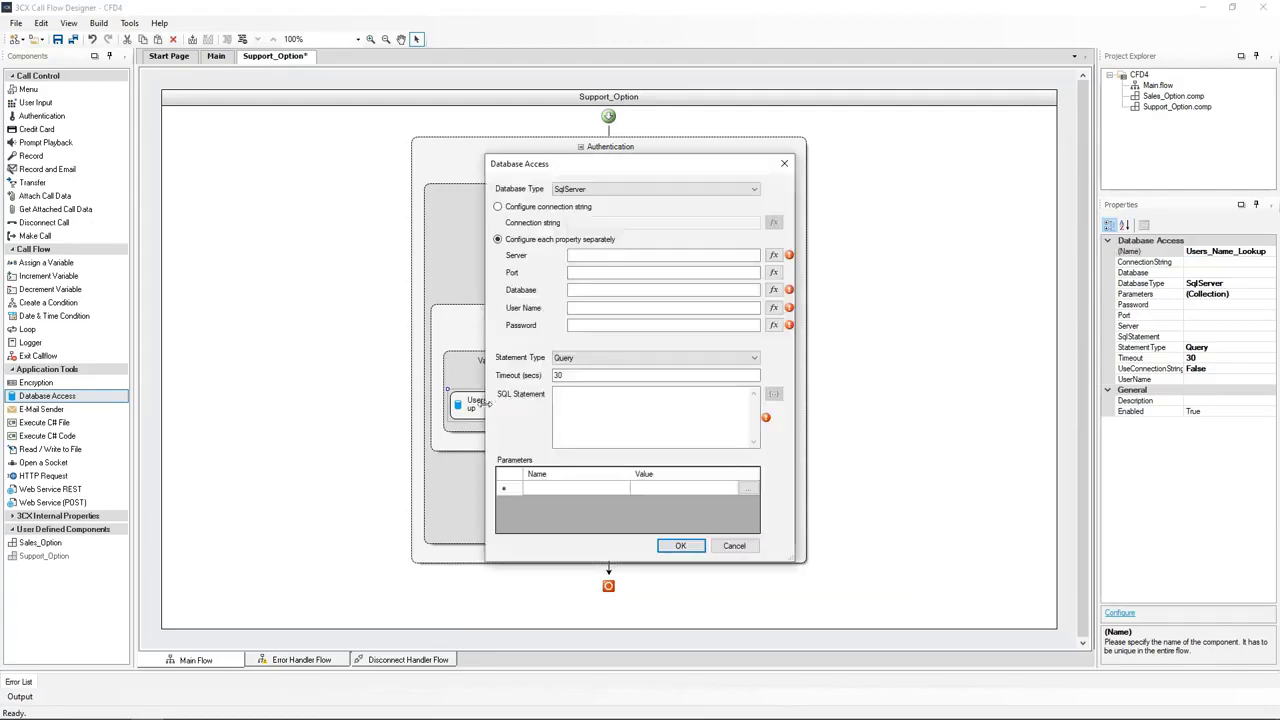
pyautogui.click(617, 189)
pyautogui.click(590, 211)
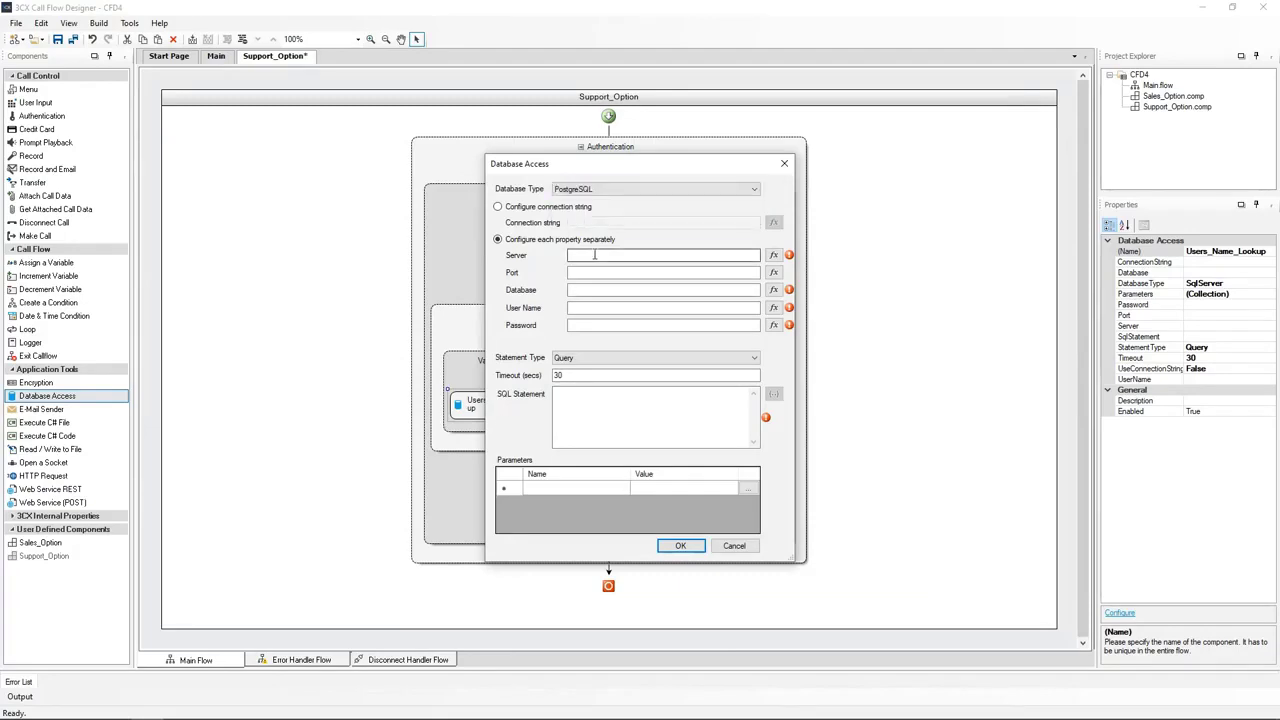
pyautogui.click(595, 255)
pyautogui.hotkey('ctrl', 'v')
# Enter database 'company' along with the database user name and password
pyautogui.click(615, 290)
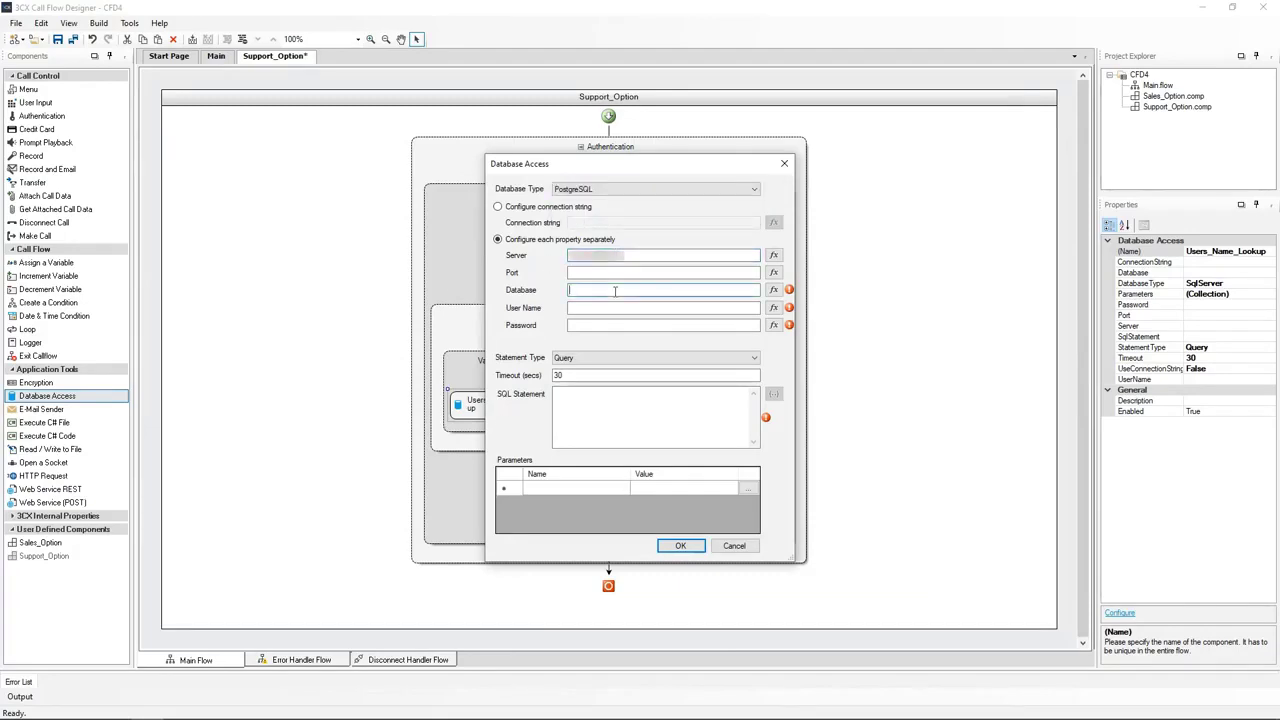
pyautogui.hotkey('ctrl', 'v')
pyautogui.click(649, 308)
pyautogui.hotkey('ctrl', 'v')
pyautogui.click(605, 325)
pyautogui.hotkey('ctrl', 'v')
pyautogui.click(573, 410)
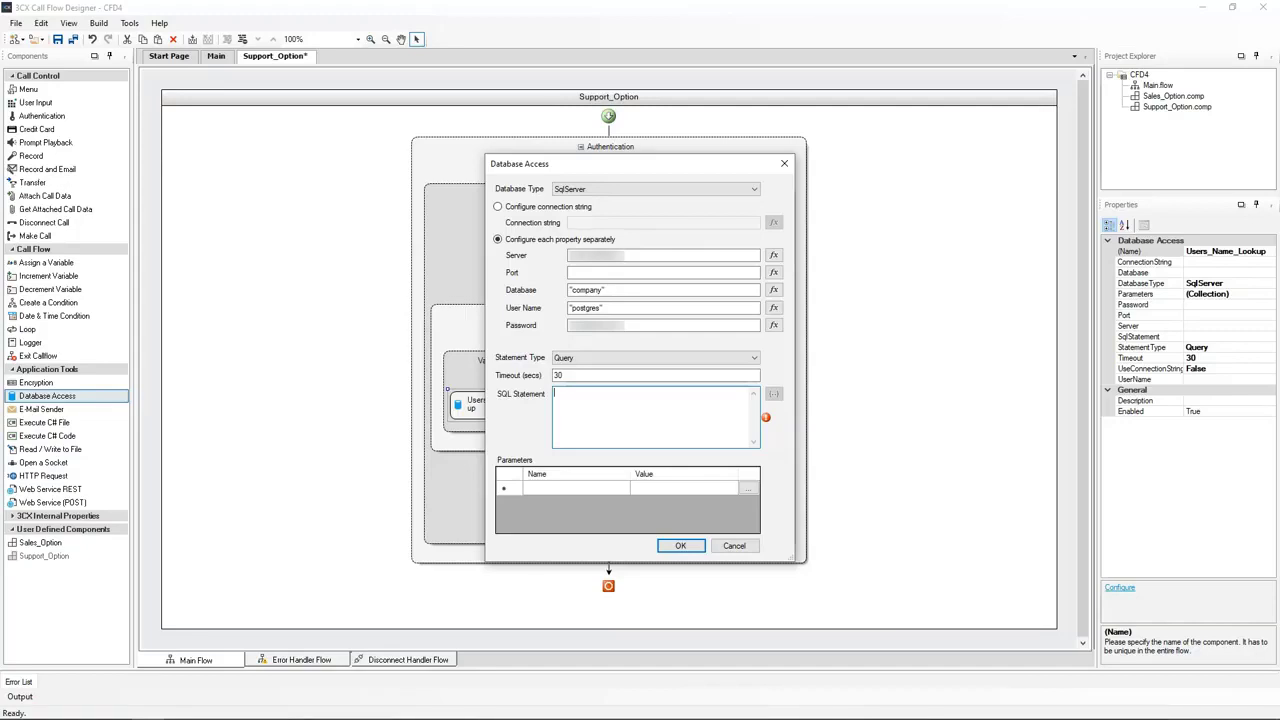
pyautogui.click(549, 487)
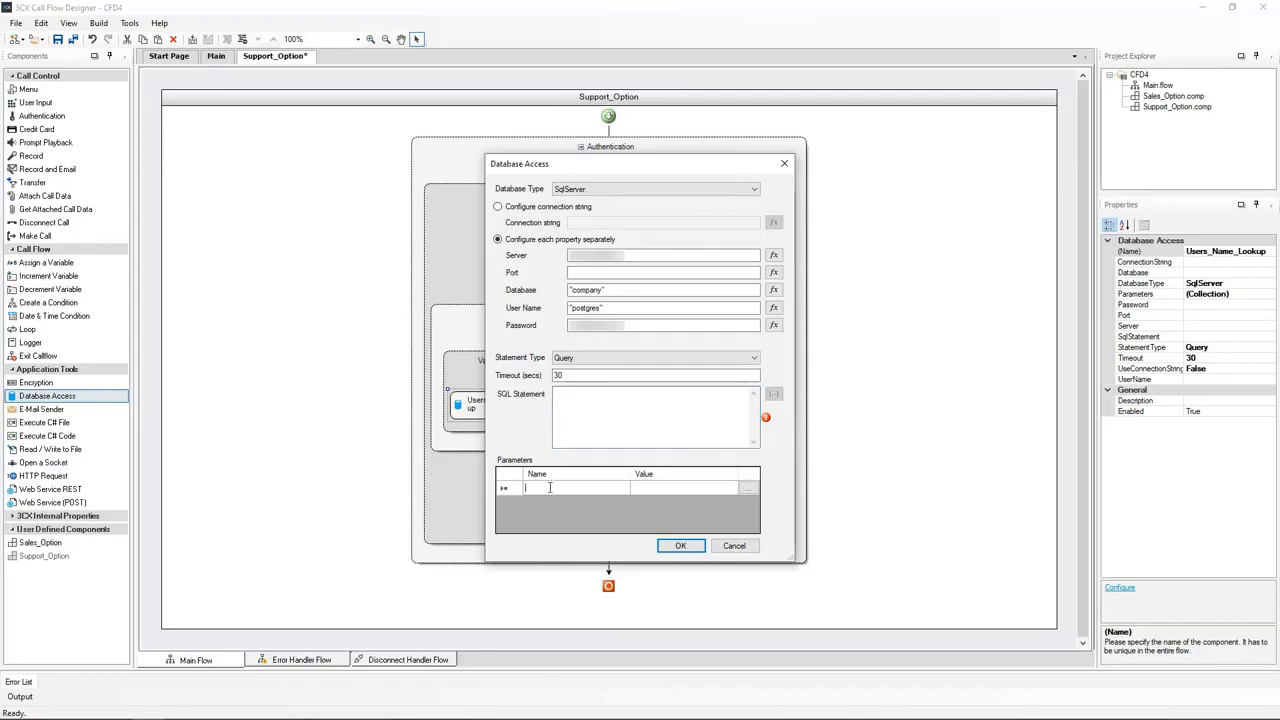
# Add a query parameter named id with the value Authentication.ID
pyautogui.write('id')
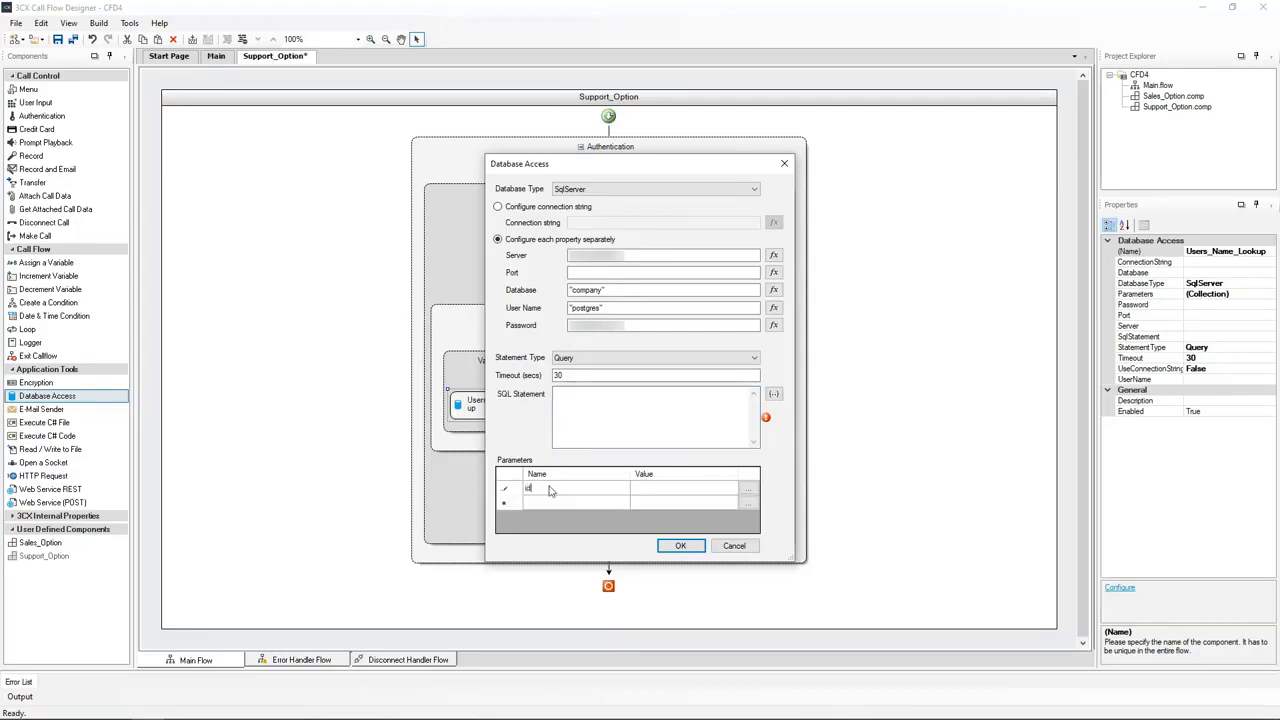
pyautogui.click(640, 490)
pyautogui.write('Authentication.ID')
pyautogui.click(556, 396)
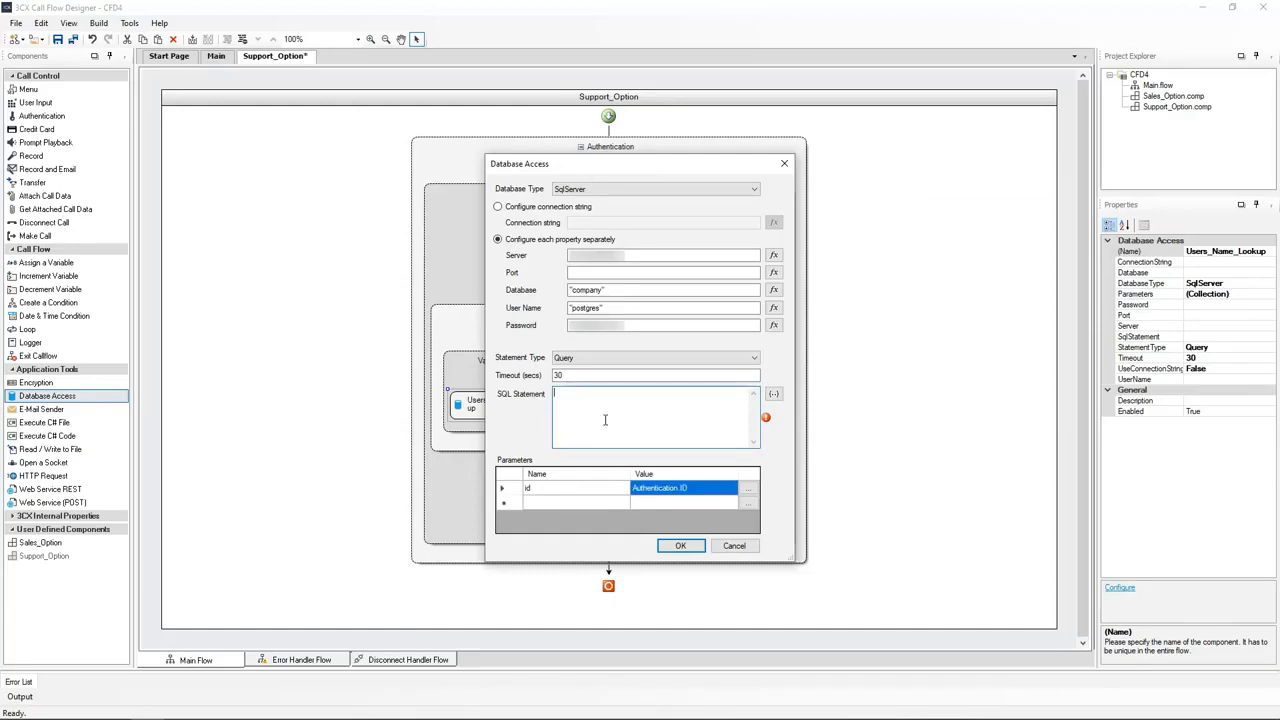
# Set the query to SELECT name FROM customers WHERE id={0} and confirm the settings
pyautogui.write('SELECT name FROM customers WHERE id=')
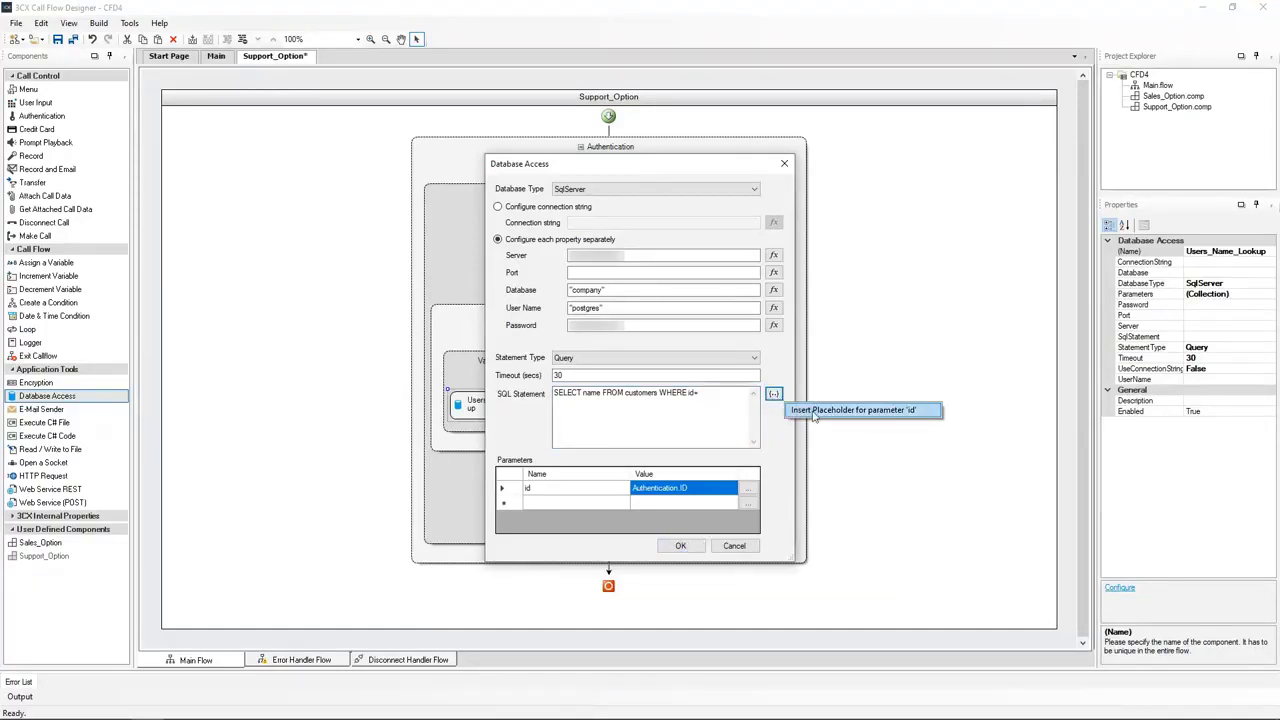
pyautogui.click(775, 395)
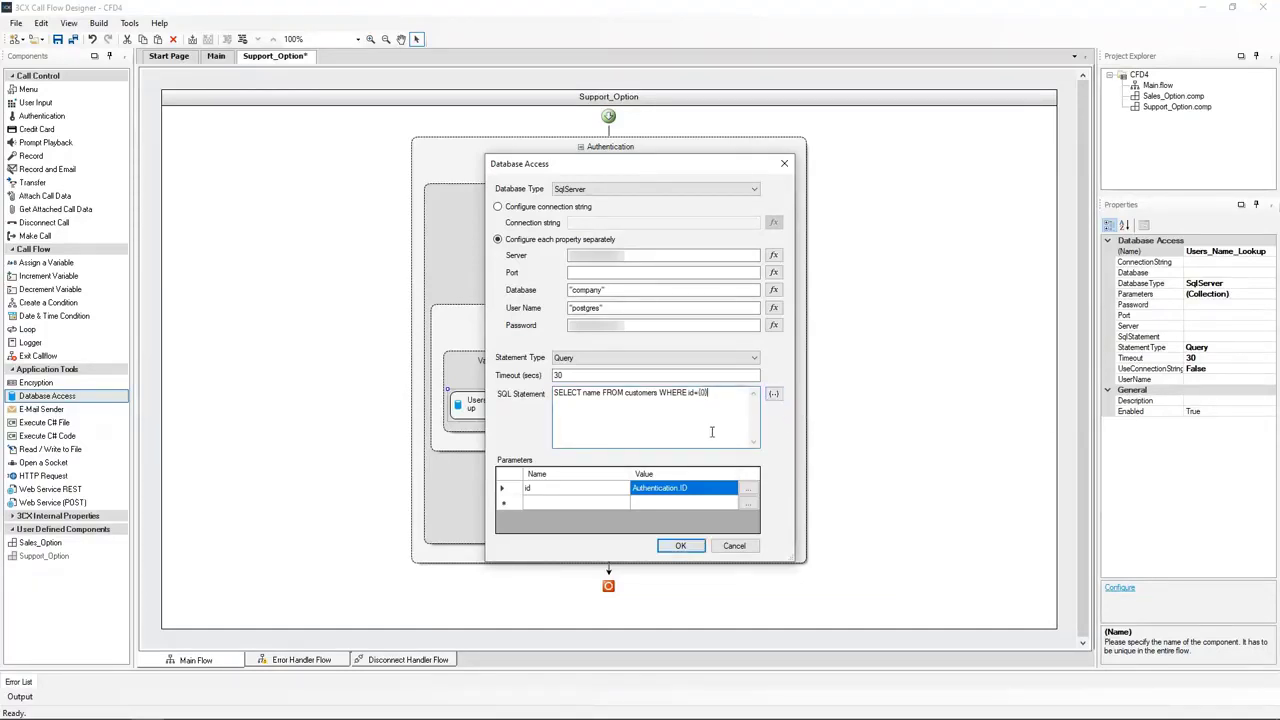
pyautogui.click(680, 546)
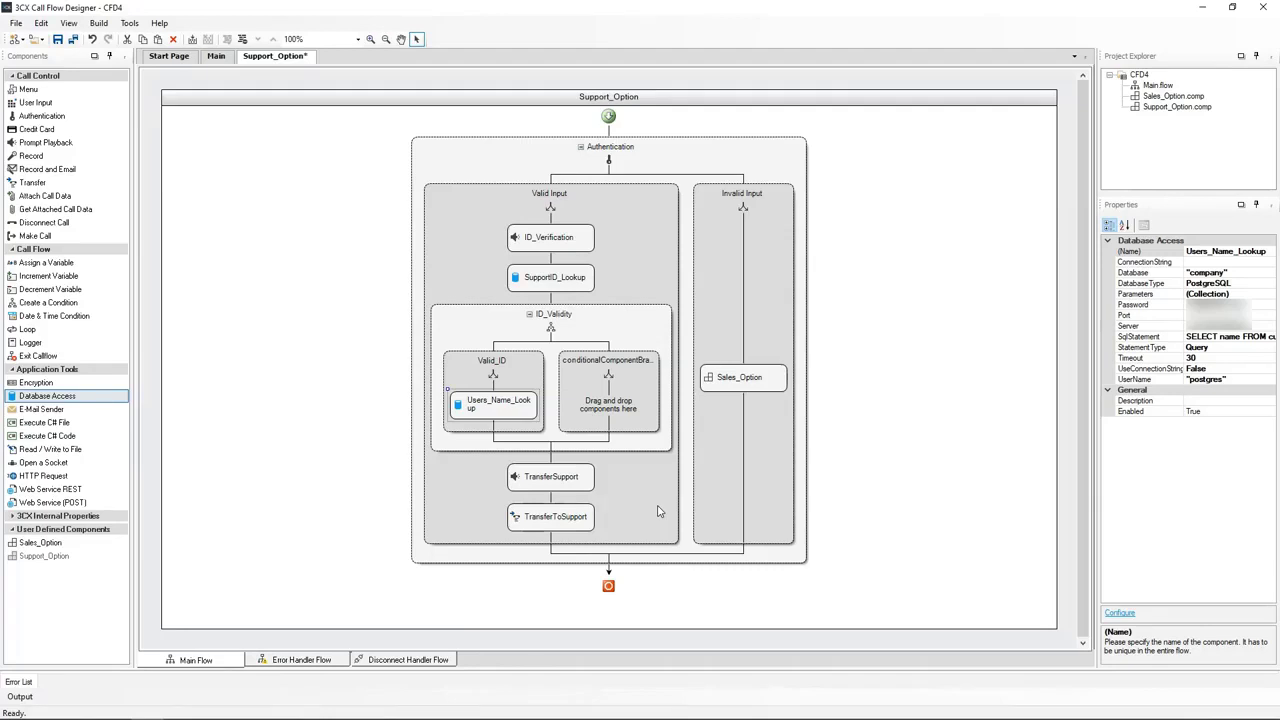
# Drag TransferSupport, then TransferToSupport, into Valid_ID below Users_Name_Lookup
pyautogui.moveTo(541, 480); pyautogui.dragTo(494, 431)
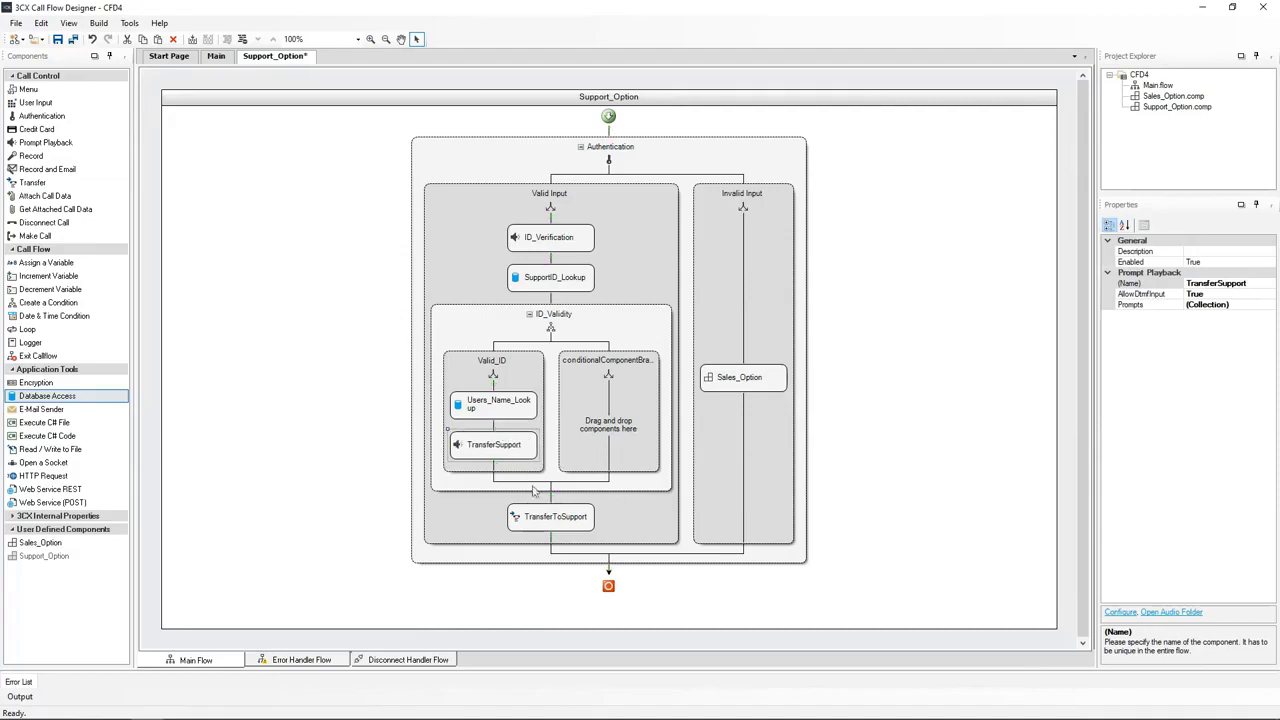
pyautogui.moveTo(545, 515); pyautogui.dragTo(497, 470)
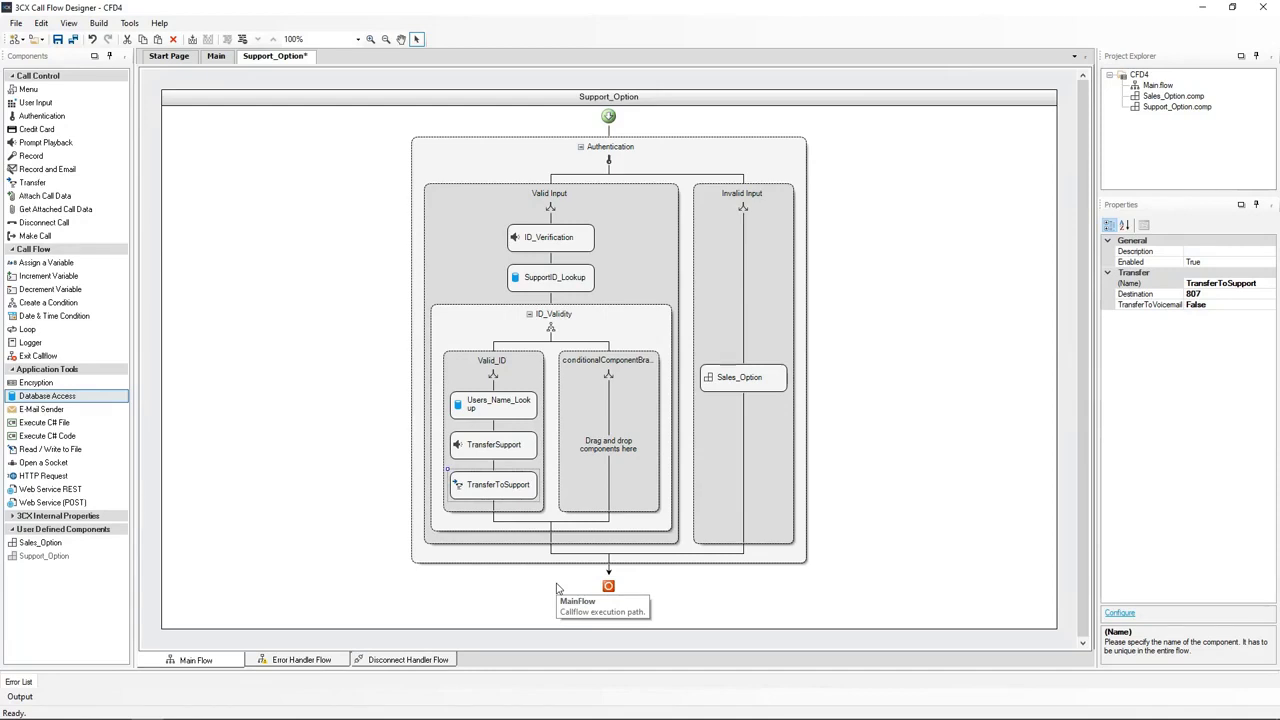
# Give TransferSupport a Joanna text-to-speech prompt saying 'Welcome'
pyautogui.doubleClick(495, 446)
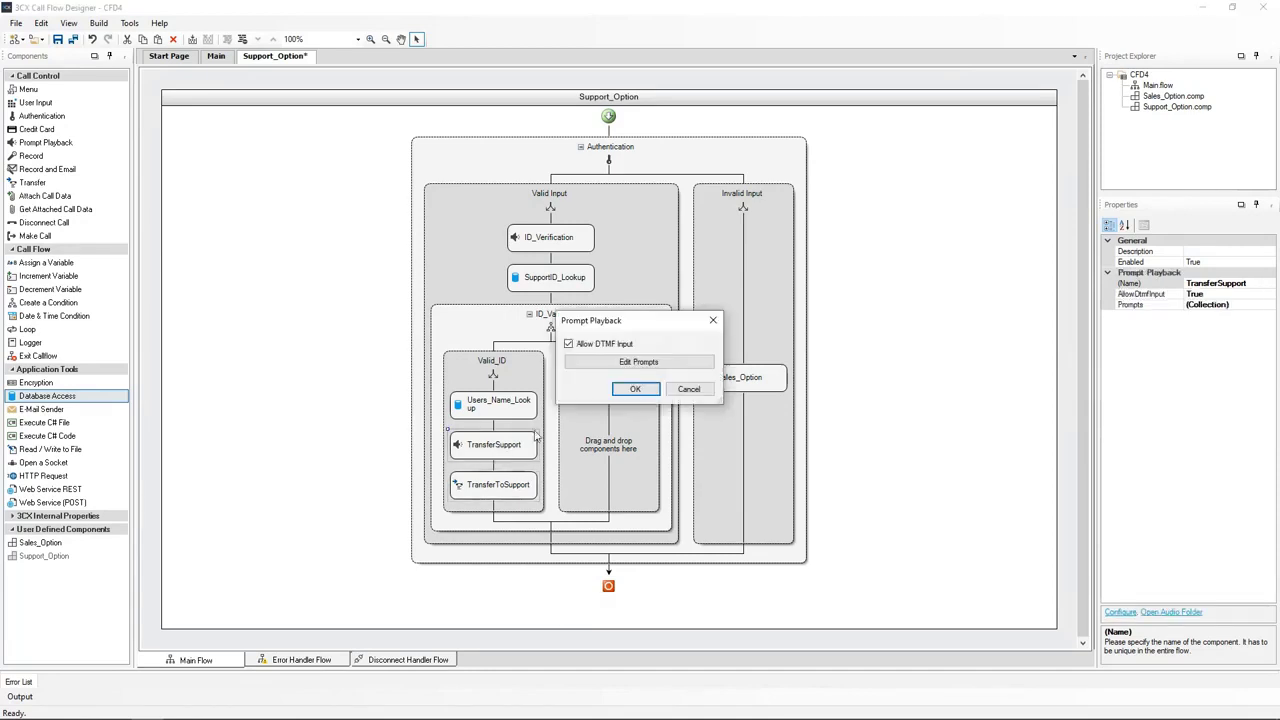
pyautogui.click(634, 364)
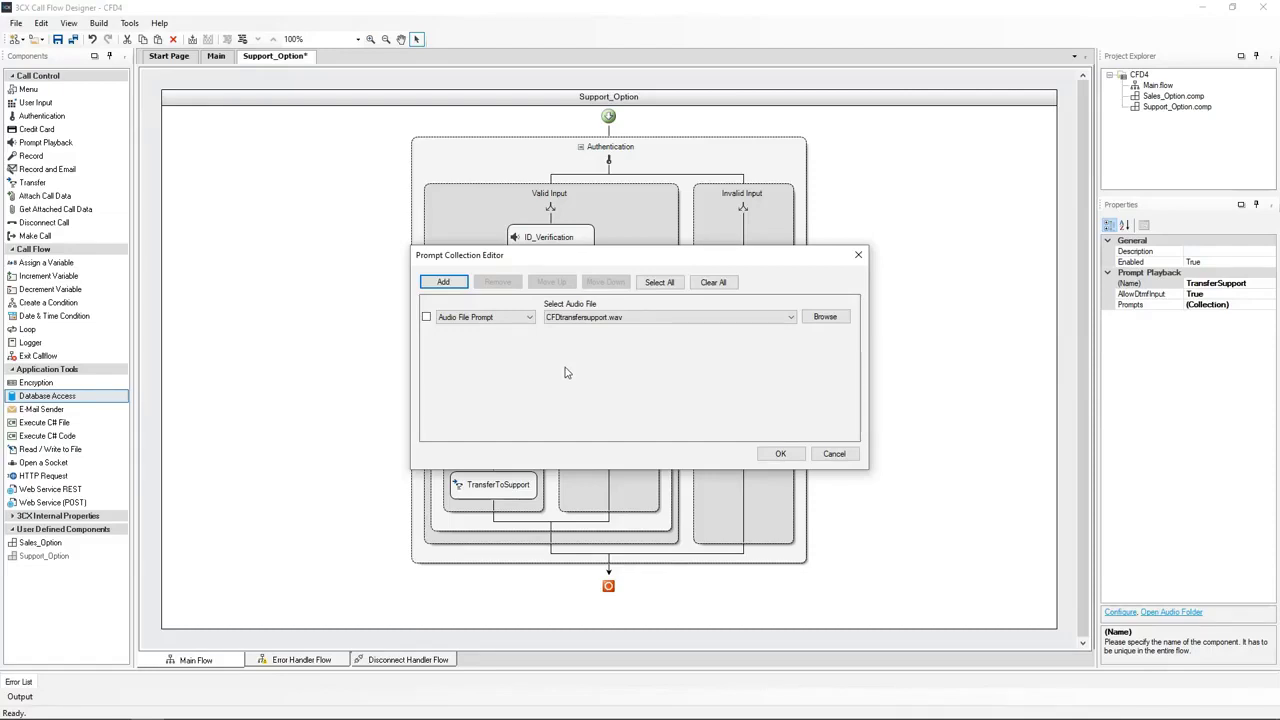
pyautogui.click(525, 322)
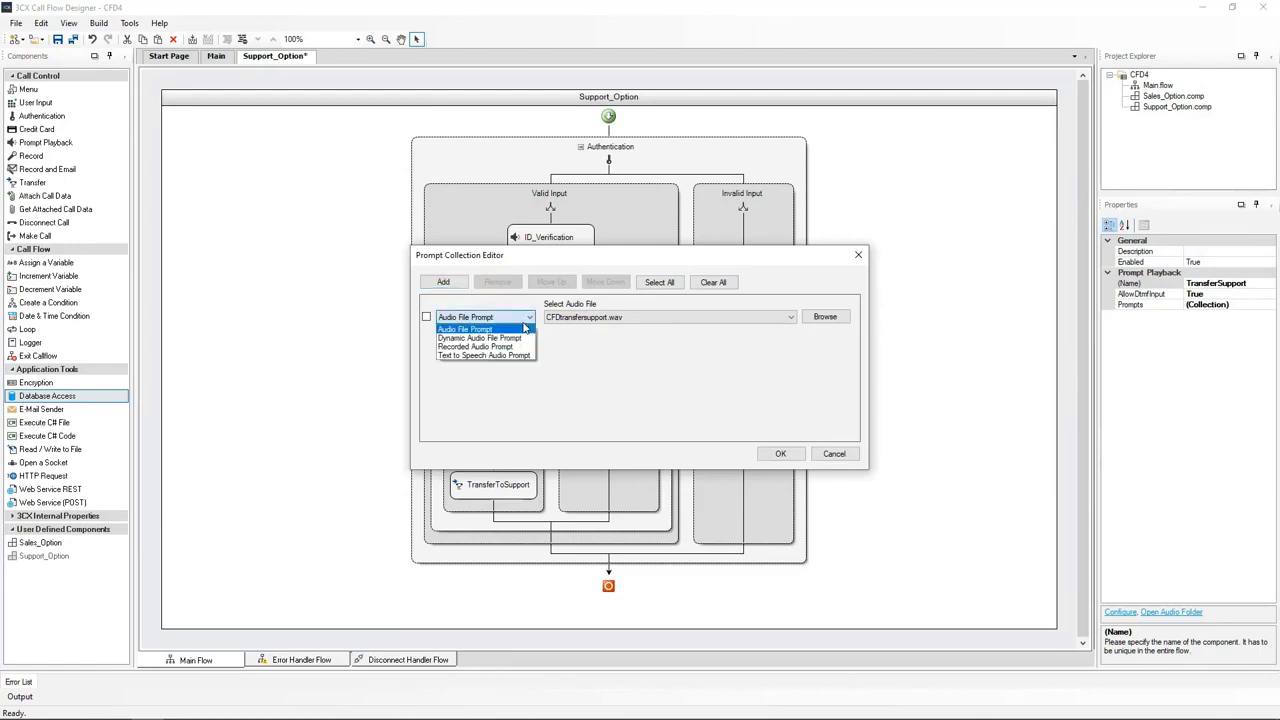
pyautogui.click(494, 357)
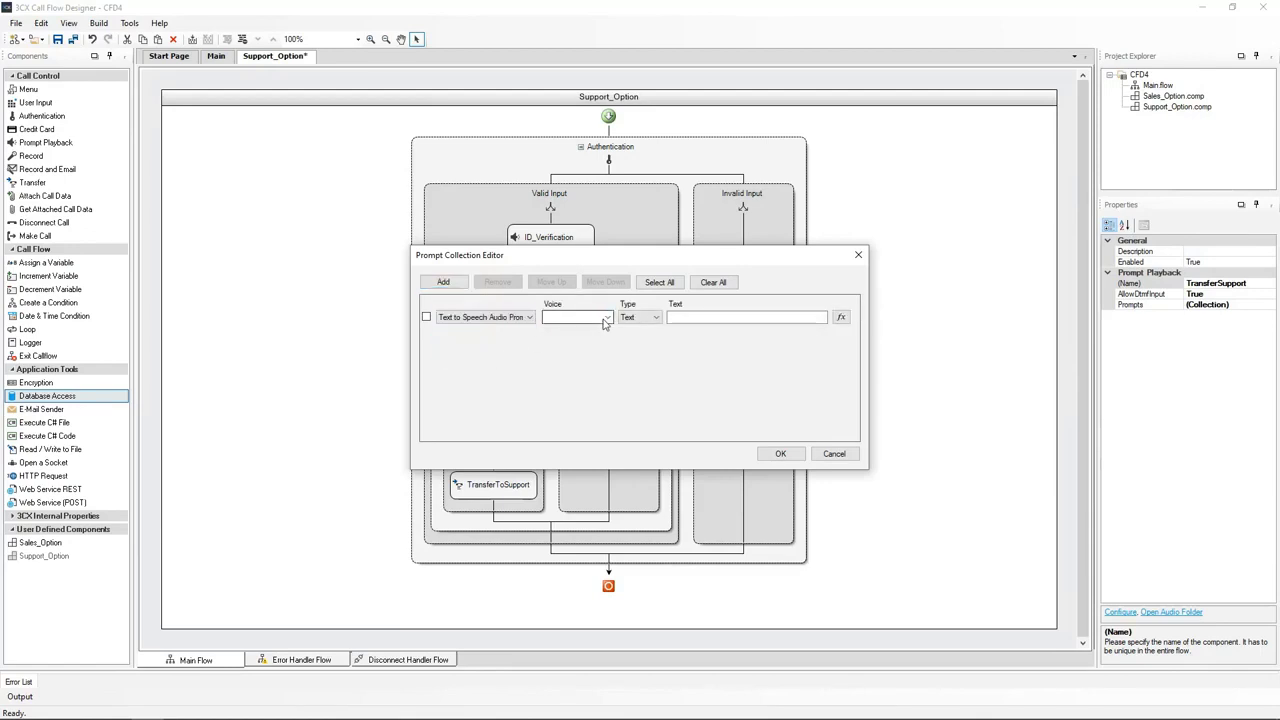
pyautogui.click(606, 317)
pyautogui.click(594, 441)
pyautogui.click(674, 318)
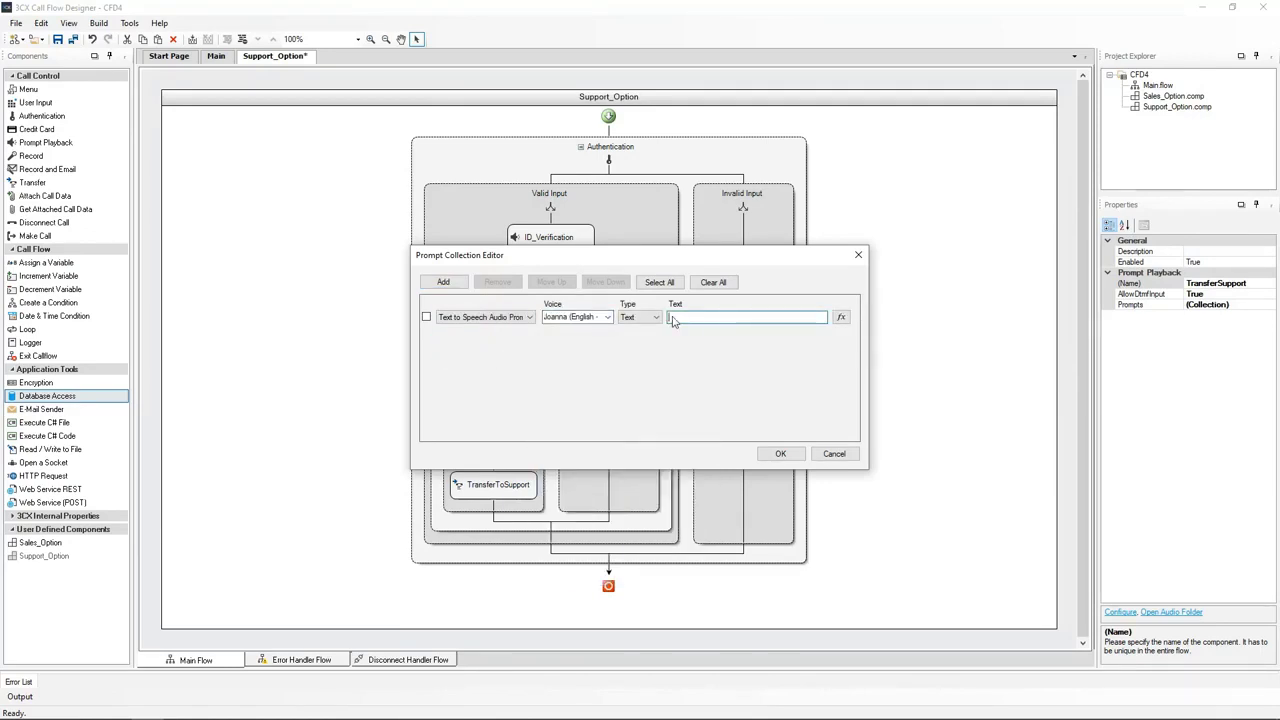
pyautogui.write('"Welcome"')
# Add a second Joanna text-to-speech prompt whose text will be an expression
pyautogui.click(443, 282)
pyautogui.click(500, 350)
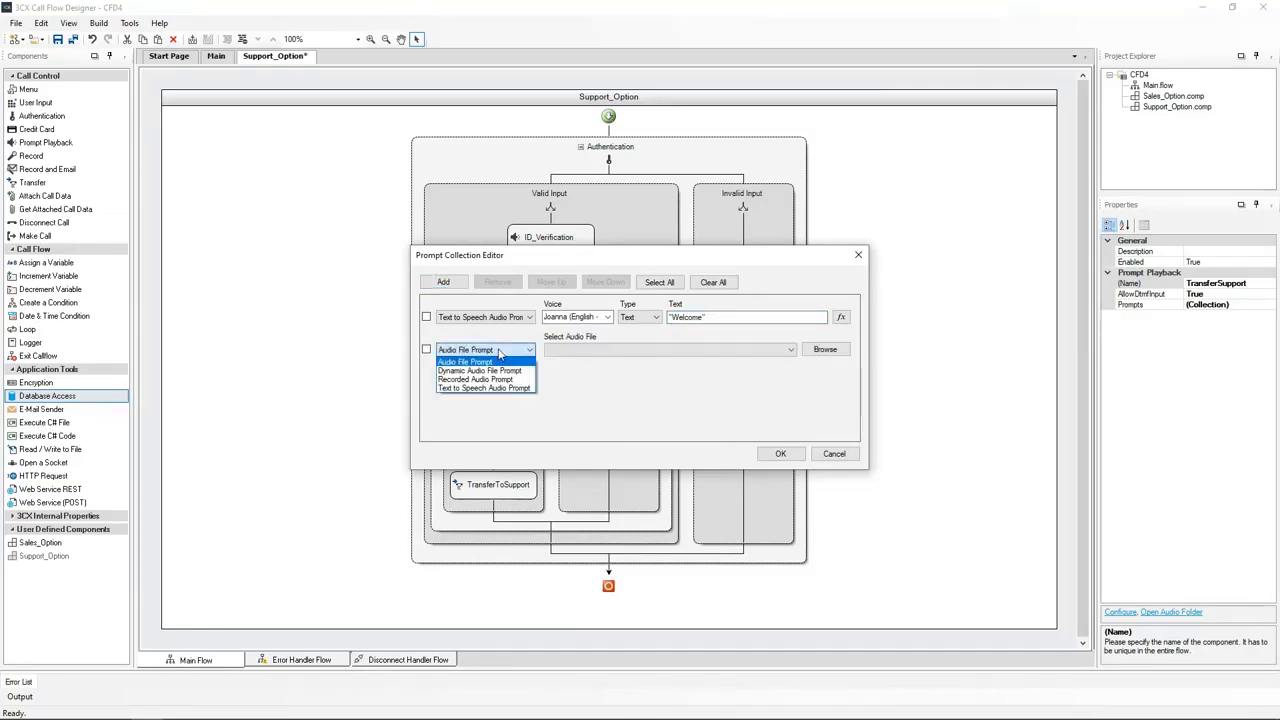
pyautogui.click(478, 388)
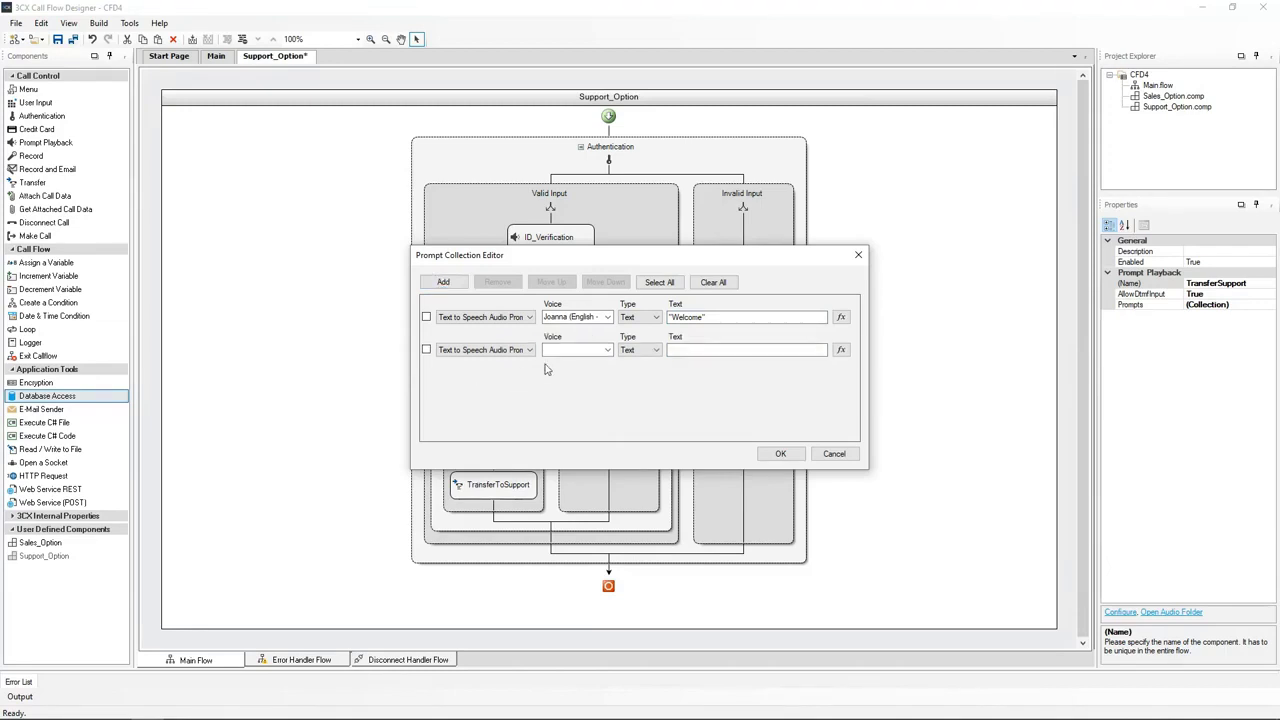
pyautogui.click(607, 349)
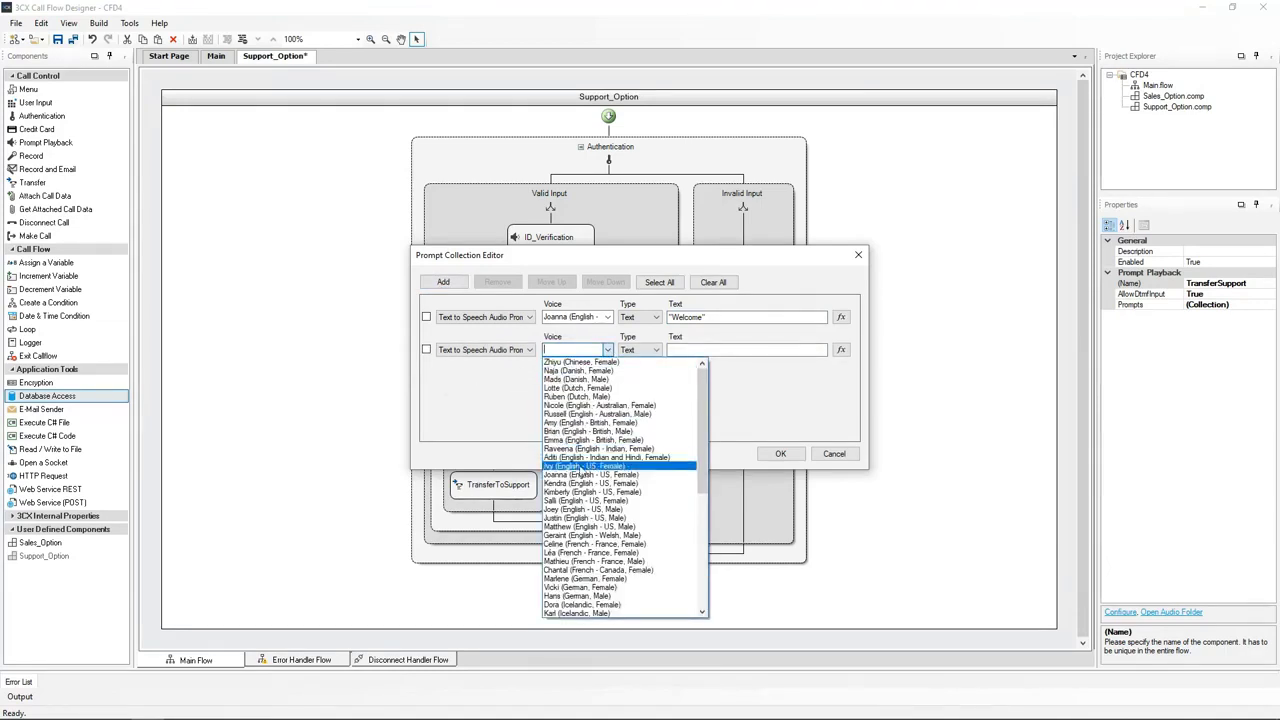
pyautogui.click(583, 475)
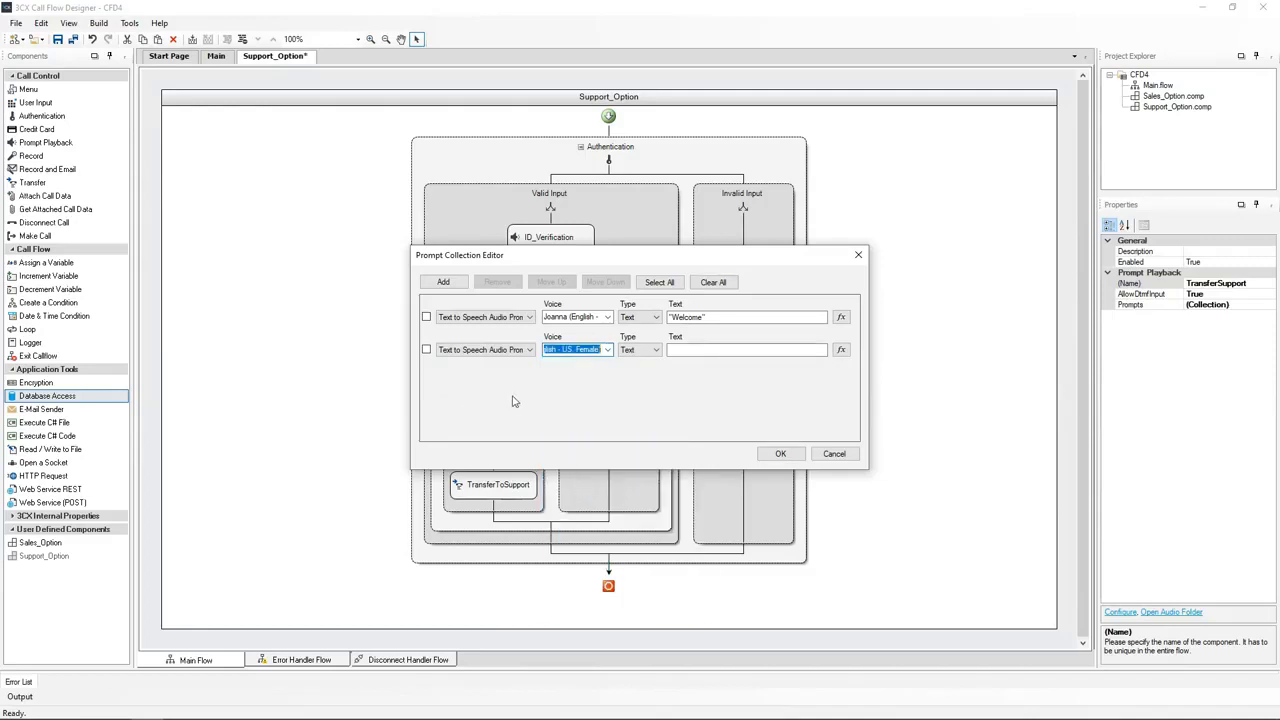
pyautogui.click(680, 350)
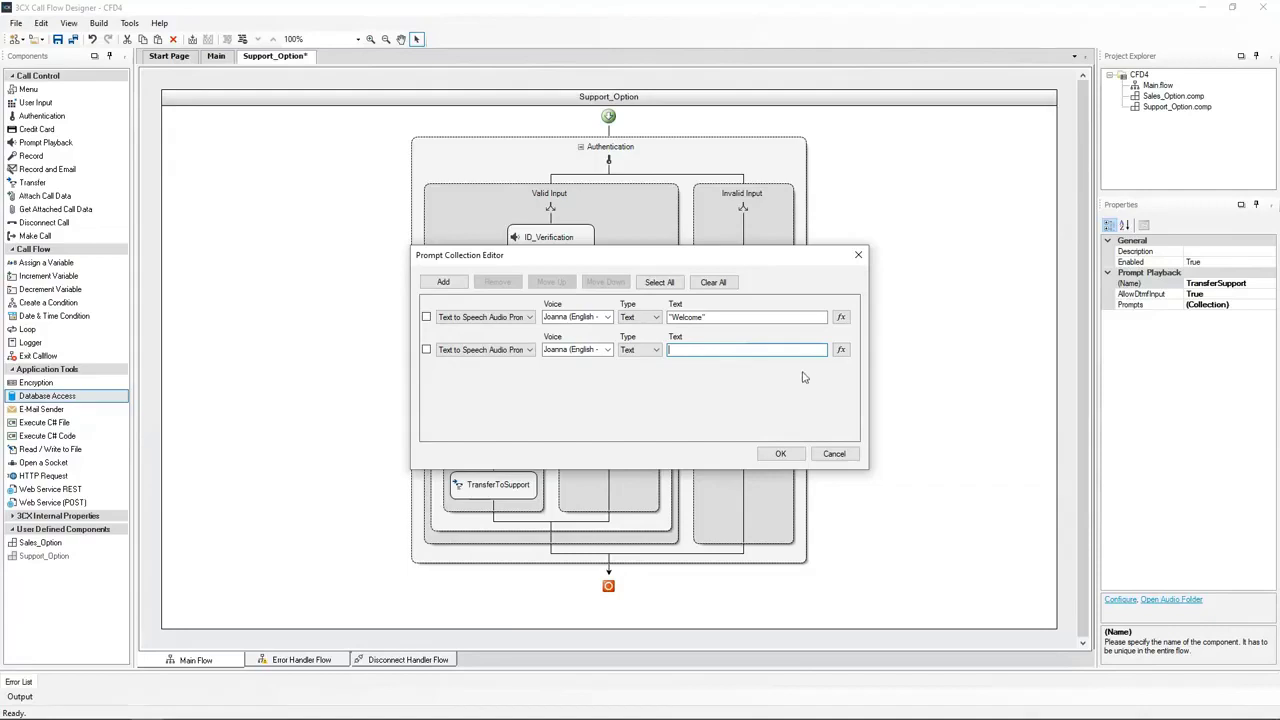
pyautogui.click(841, 351)
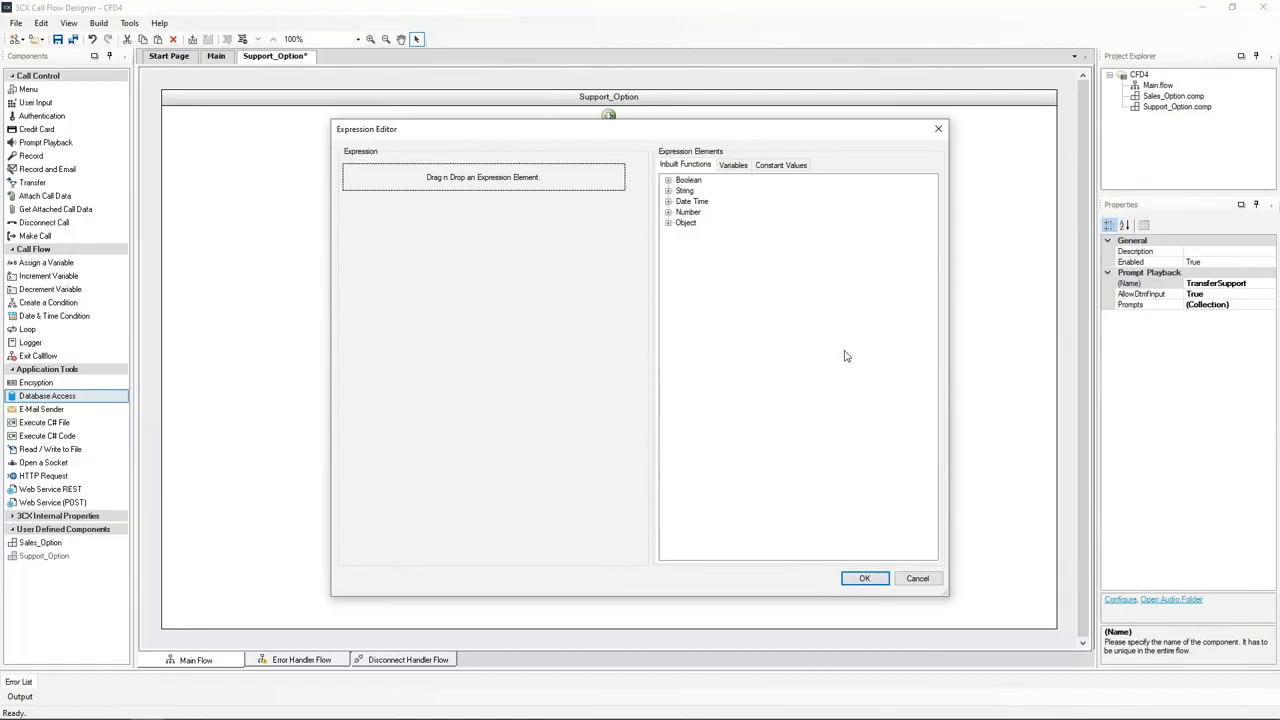
# Build the expression GET TABLE CELL VALUE(Users_Name_Lookup.QueryResult, 0, 0) for the second prompt
pyautogui.click(668, 223)
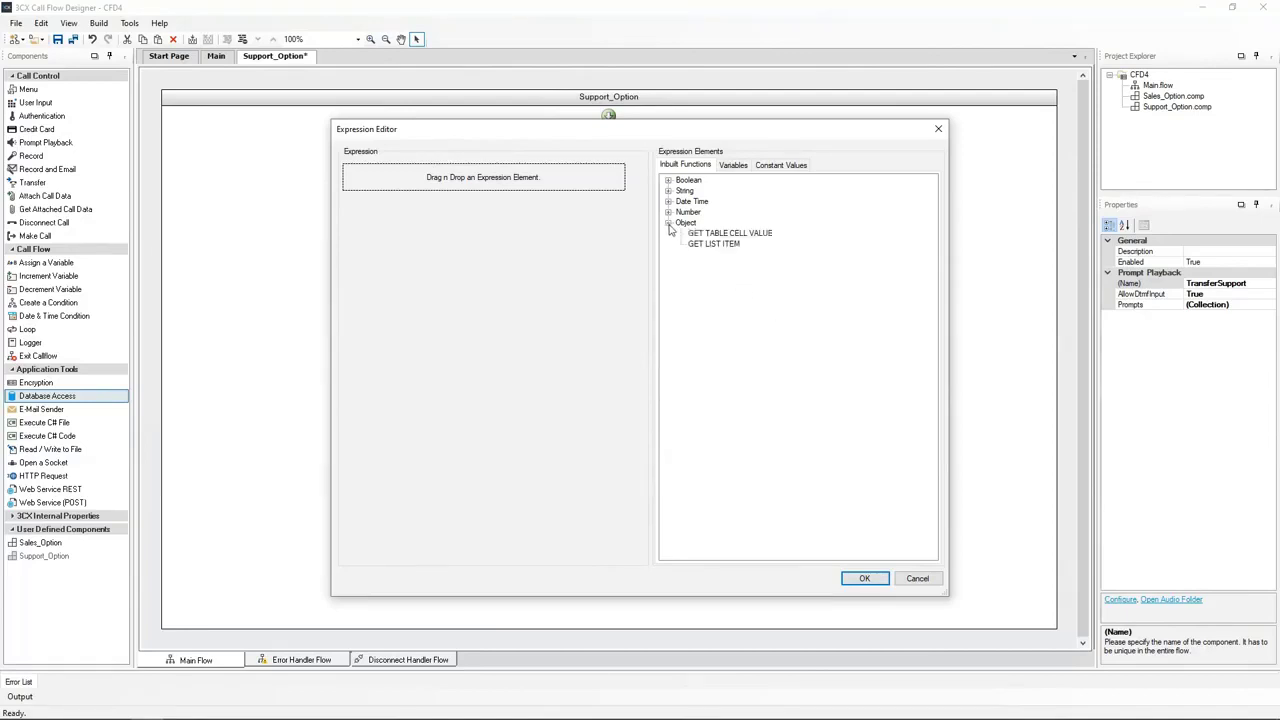
pyautogui.click(714, 236)
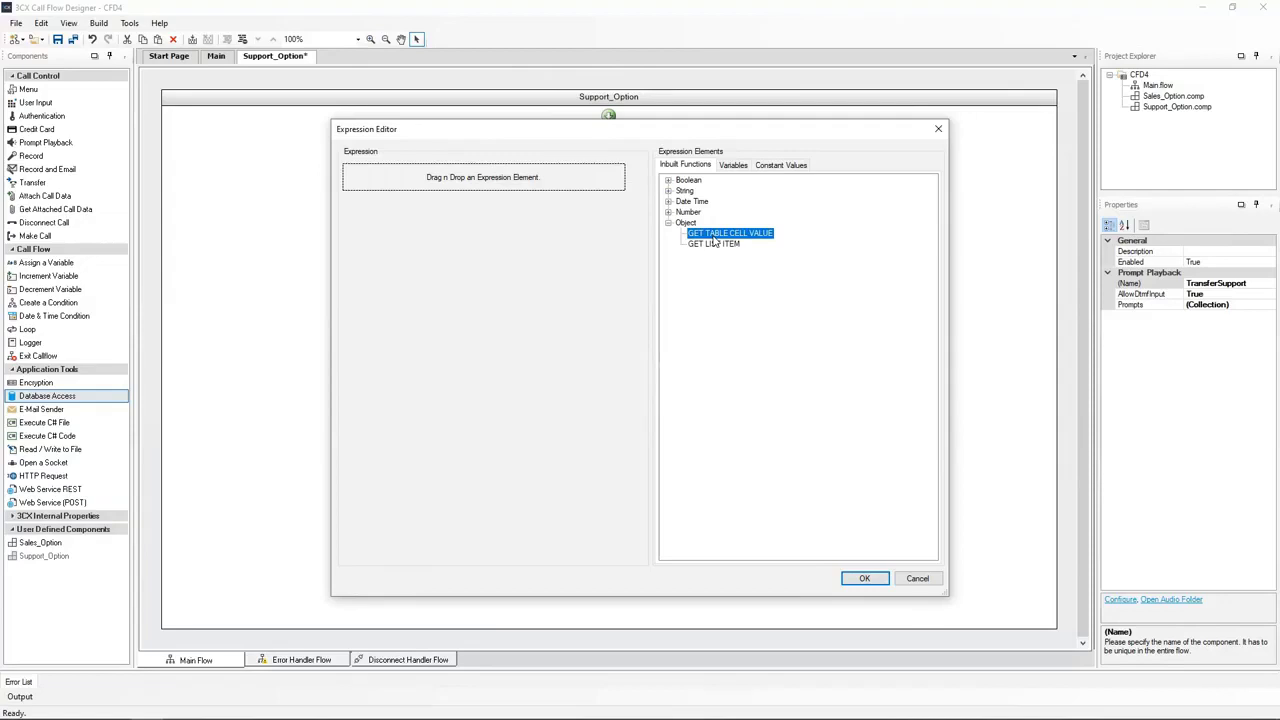
pyautogui.moveTo(714, 242); pyautogui.dragTo(481, 184)
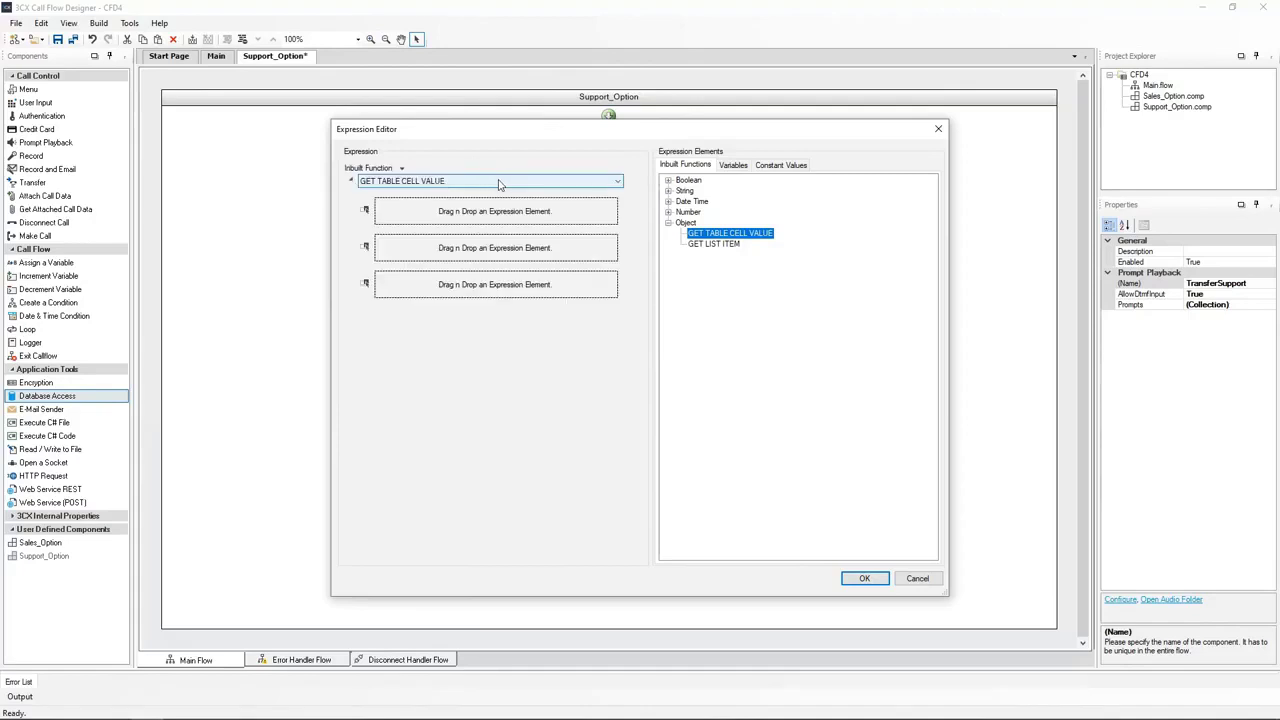
pyautogui.click(735, 166)
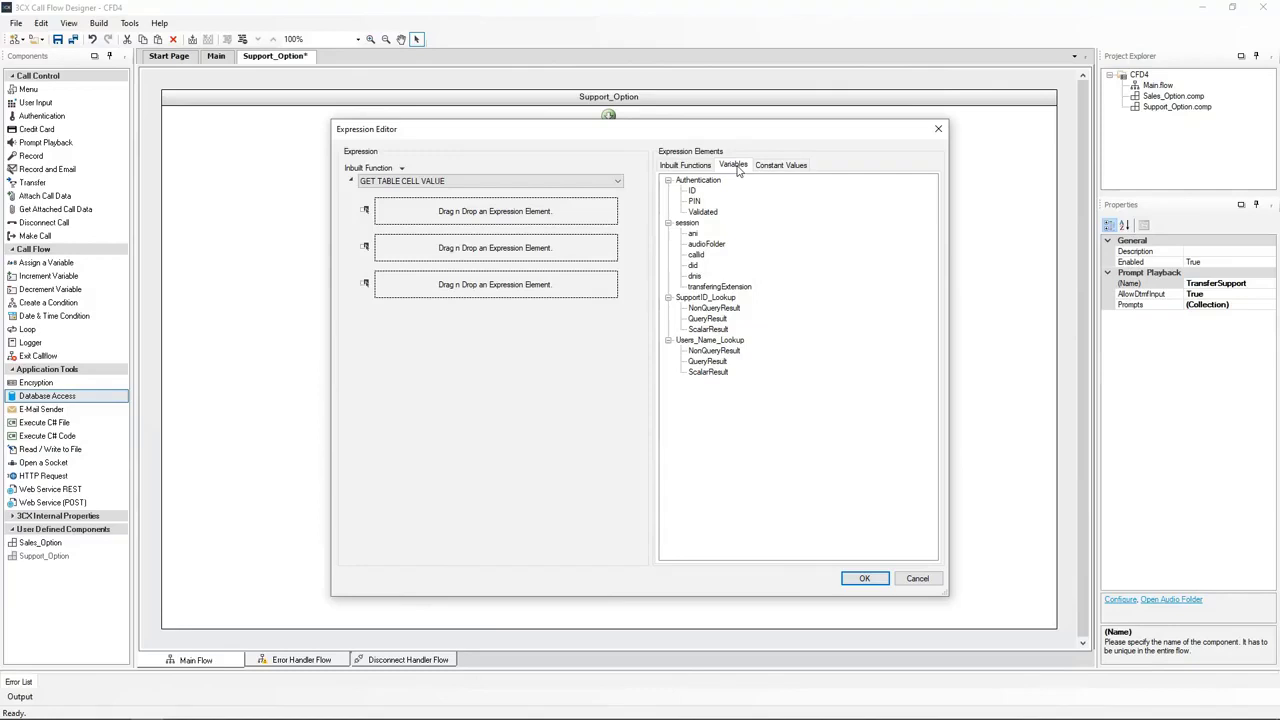
pyautogui.moveTo(712, 361); pyautogui.dragTo(438, 218)
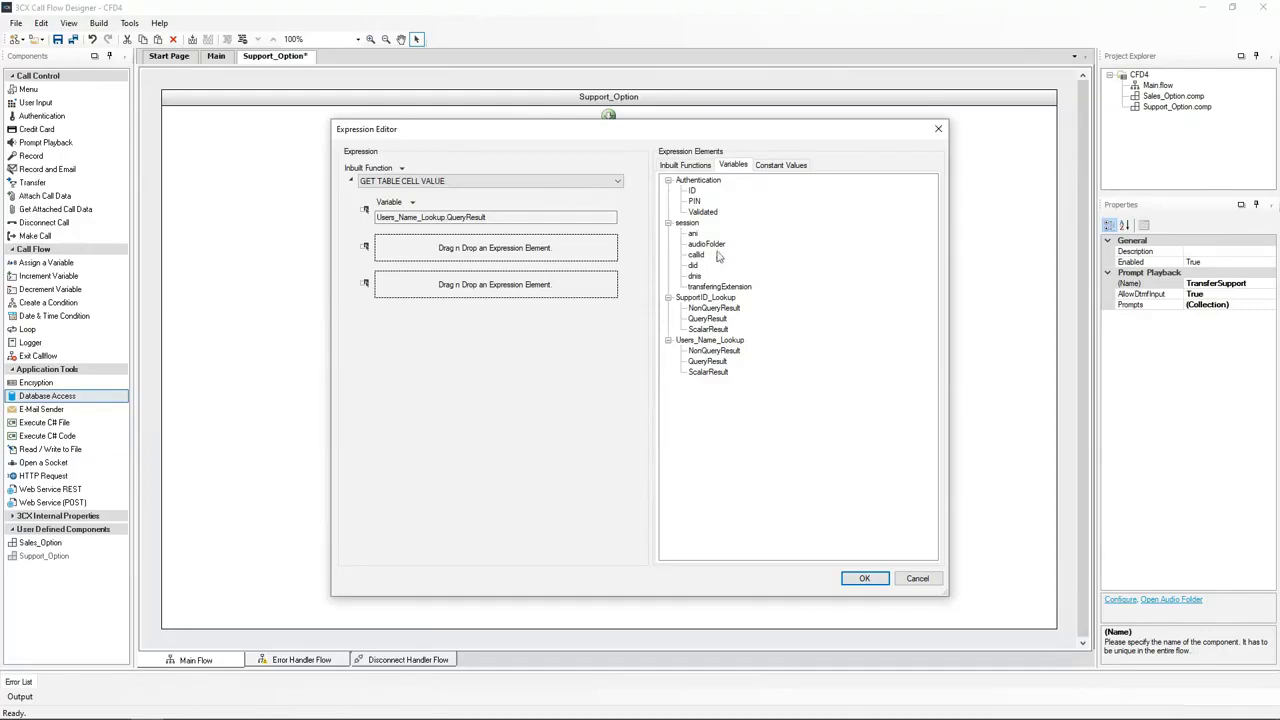
pyautogui.click(779, 168)
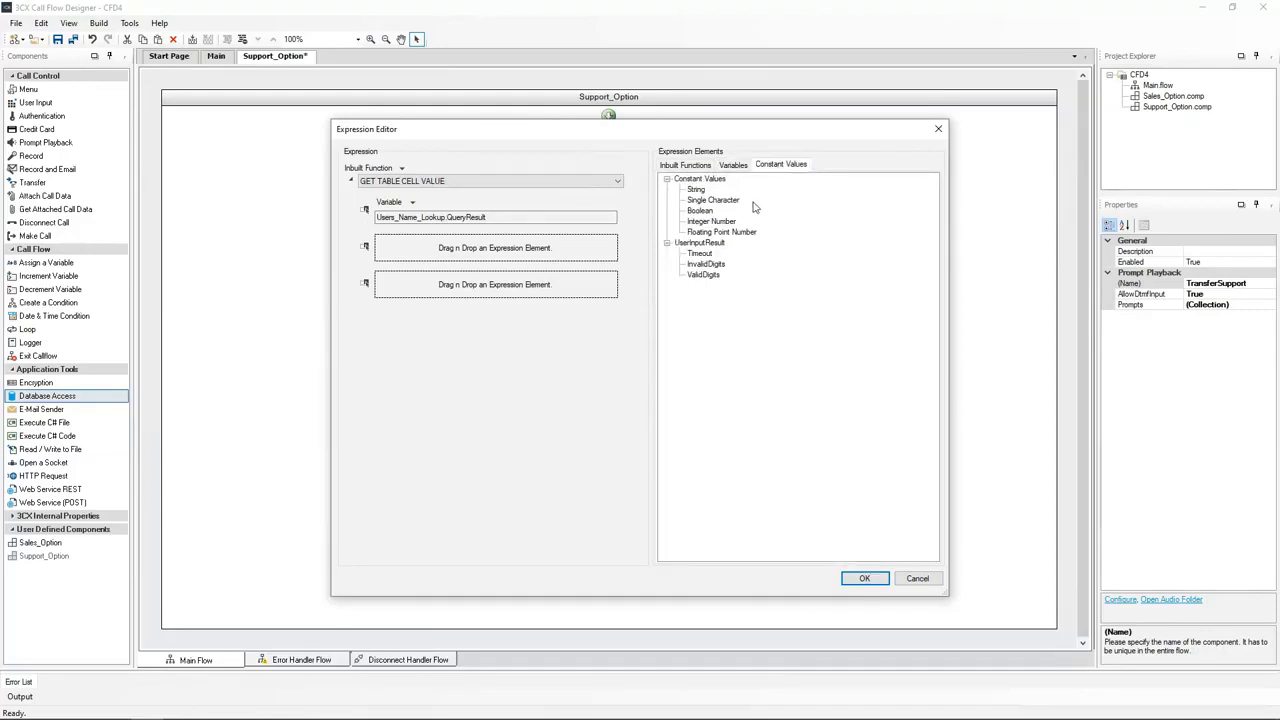
pyautogui.moveTo(721, 222); pyautogui.dragTo(493, 264)
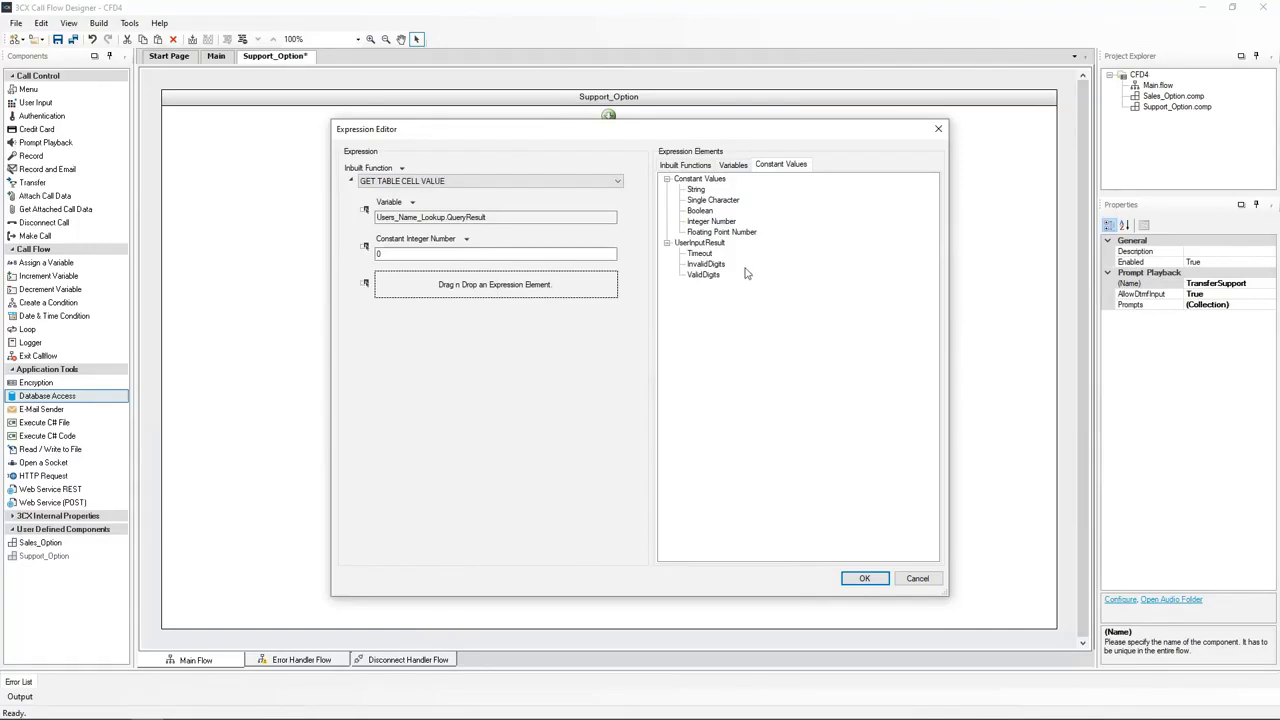
pyautogui.click(717, 224)
pyautogui.moveTo(717, 224); pyautogui.dragTo(456, 292)
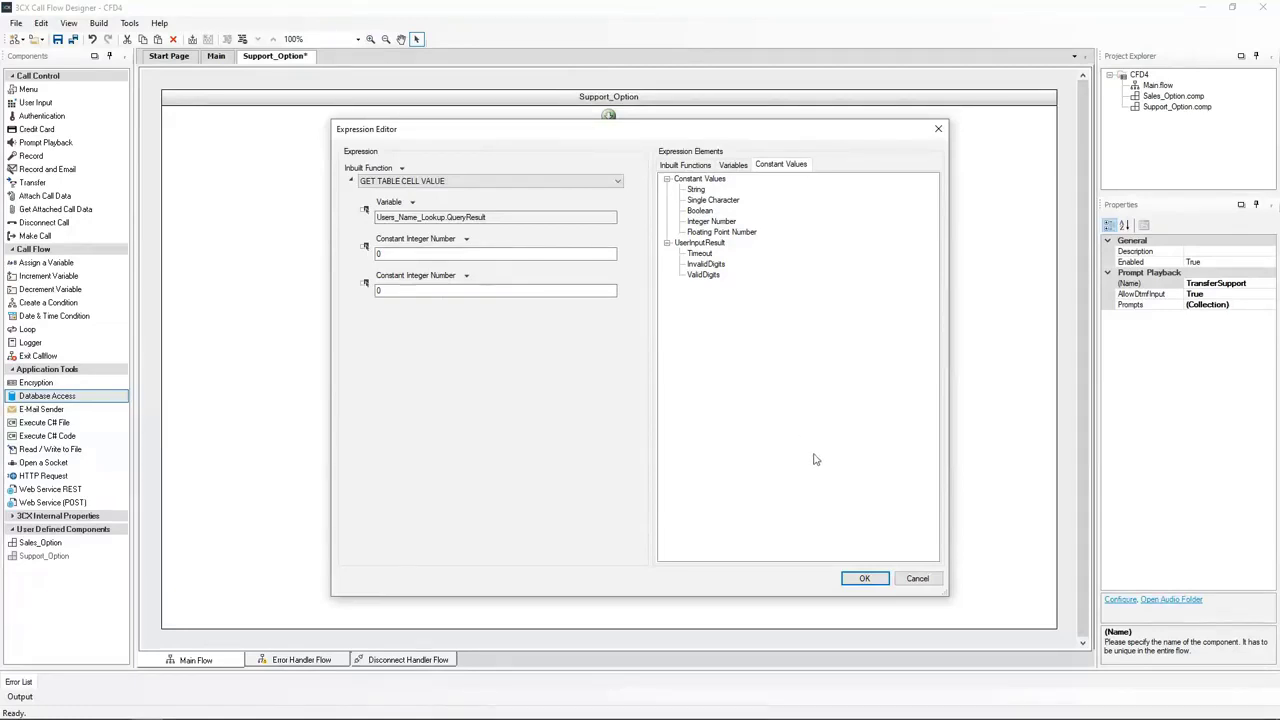
pyautogui.click(862, 579)
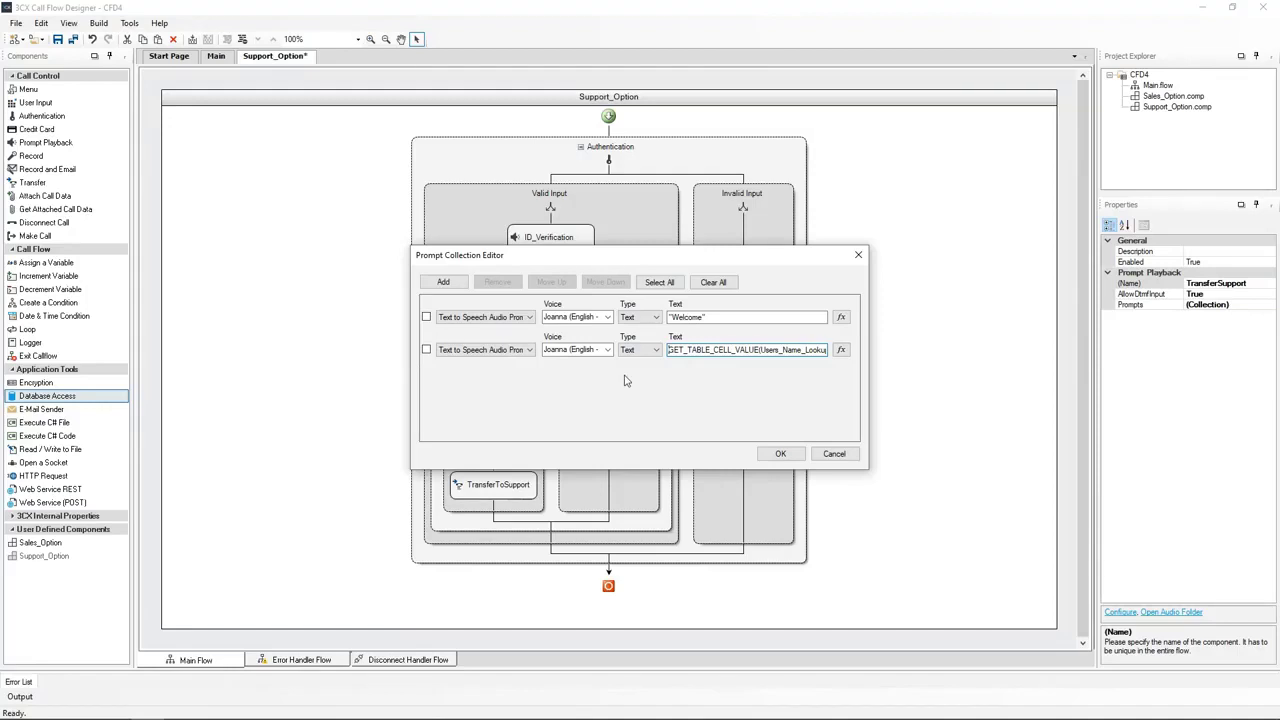
# Add a third Joanna prompt saying 'Your call will now be transferred to Support' and confirm
pyautogui.click(443, 283)
pyautogui.click(512, 383)
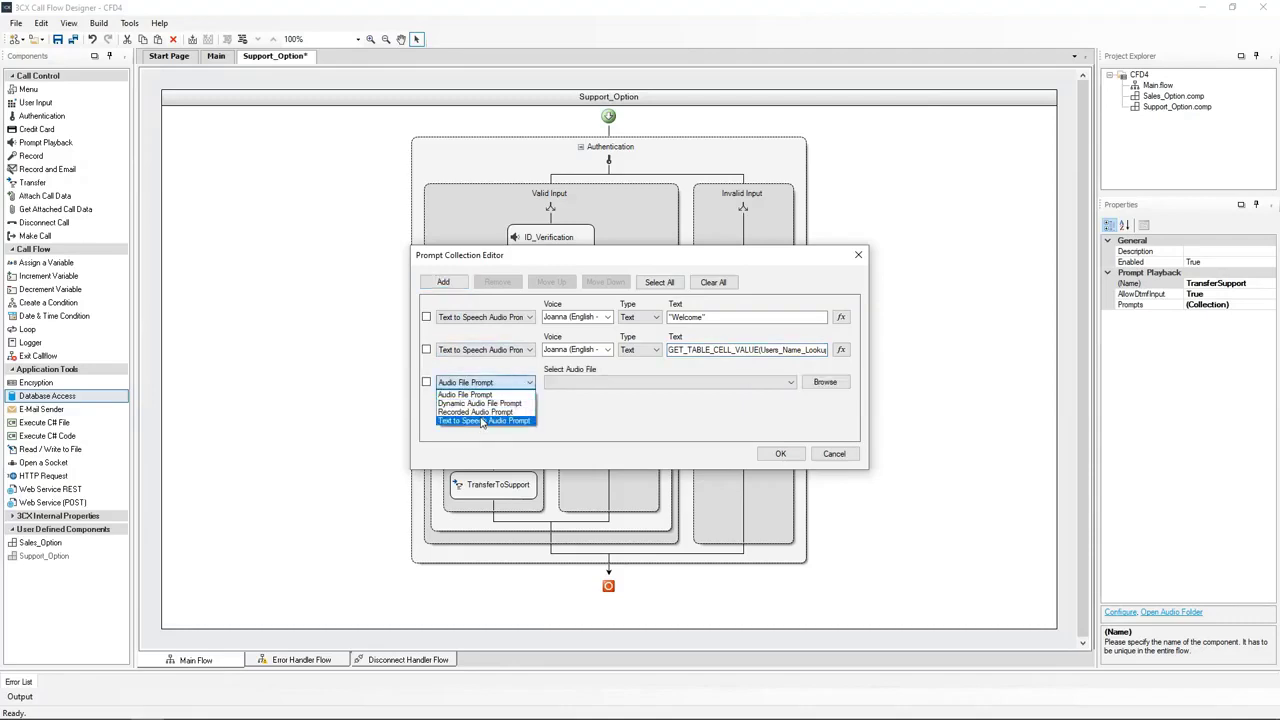
pyautogui.click(482, 421)
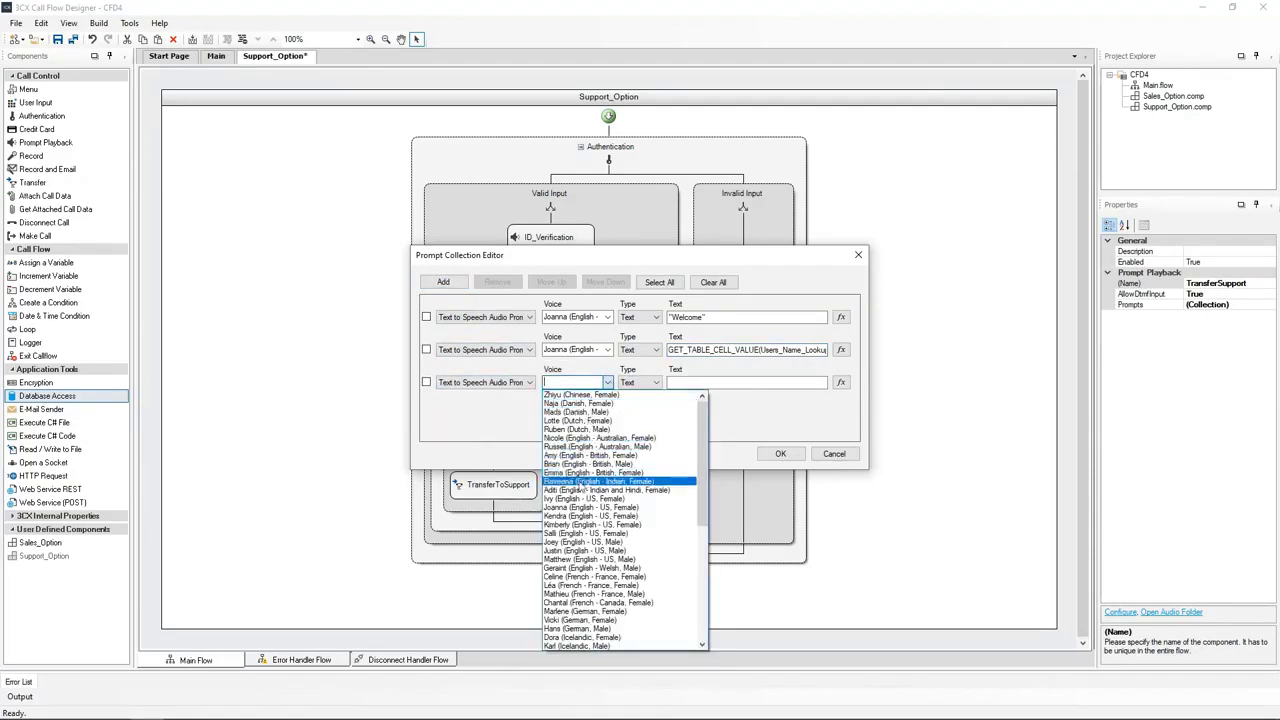
pyautogui.click(578, 512)
pyautogui.click(686, 385)
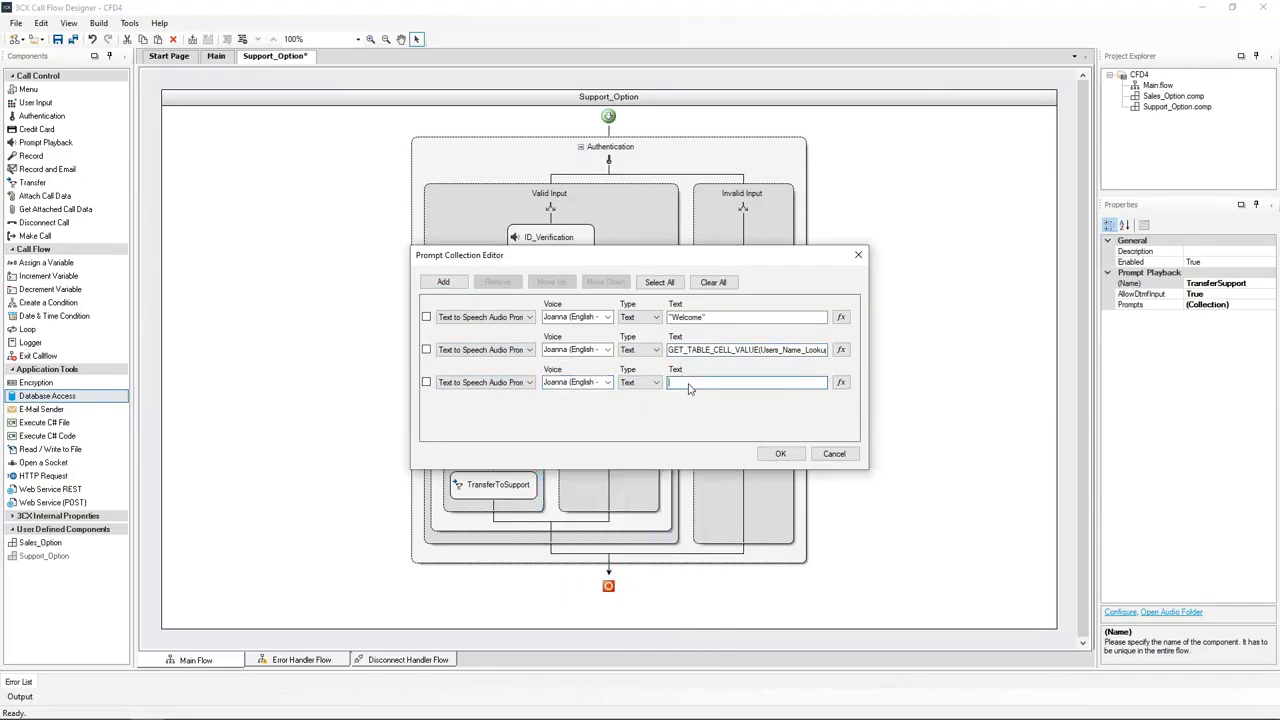
pyautogui.write('"You will now be transferred to Support"')
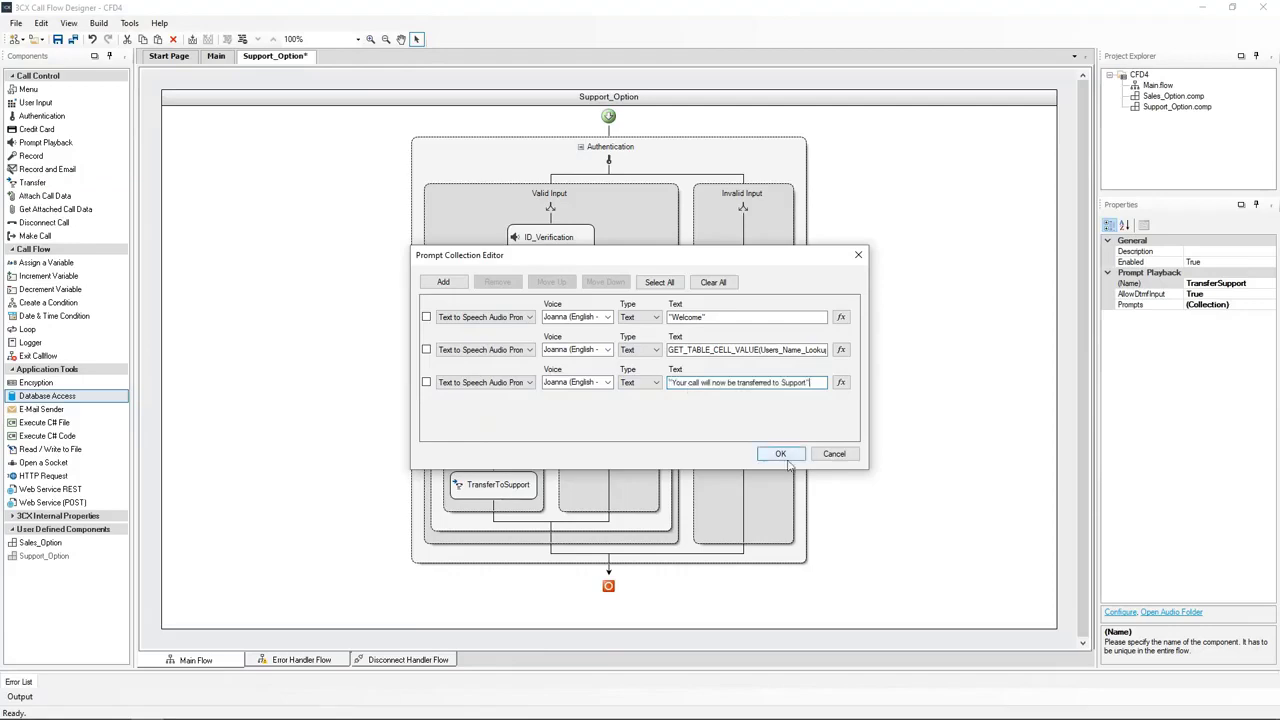
pyautogui.click(780, 453)
pyautogui.click(636, 390)
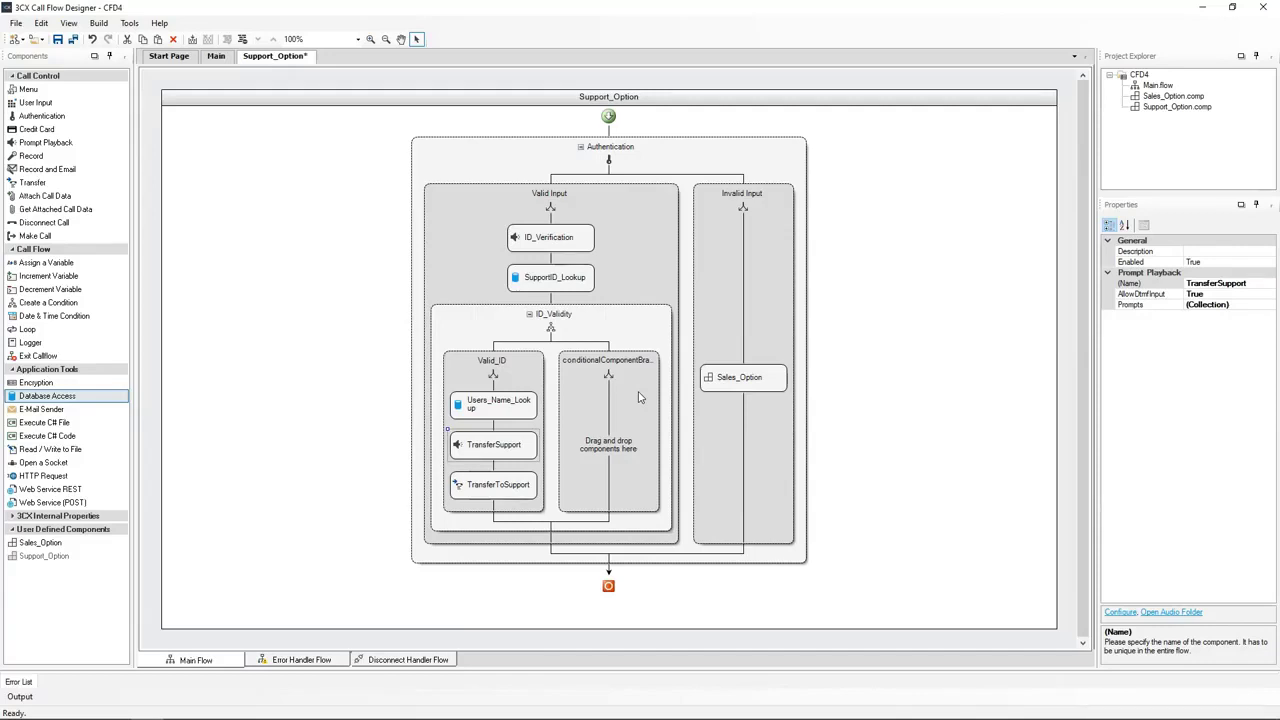
# Rename the empty second condition branch to Invalid_ID
pyautogui.click(640, 398)
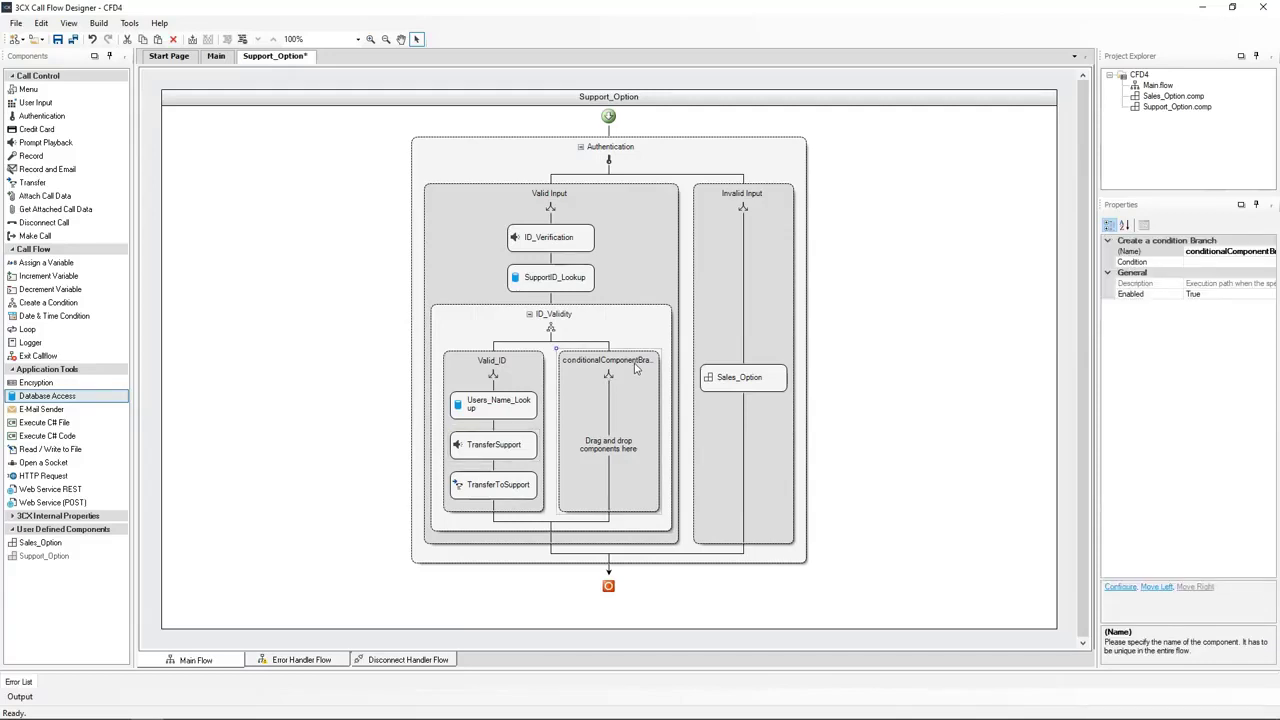
pyautogui.click(1211, 251)
pyautogui.click(1212, 252)
pyautogui.doubleClick(1238, 252)
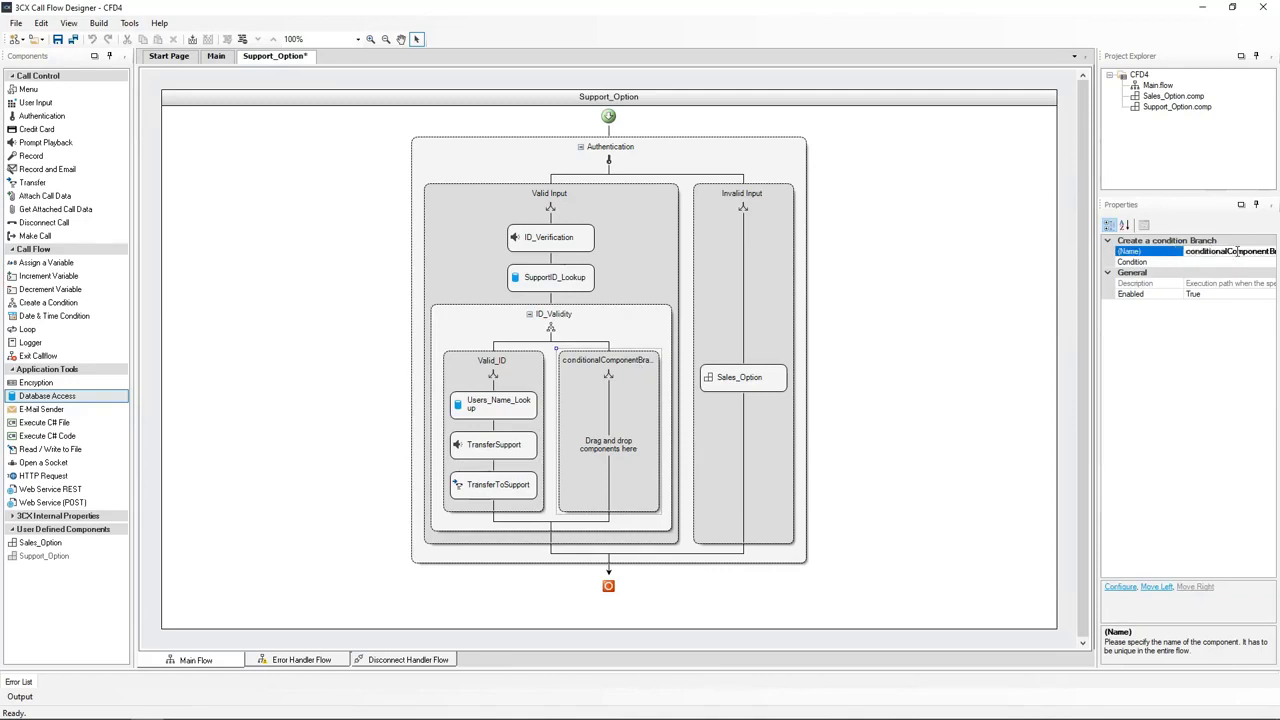
pyautogui.write('Invalid_ID')
pyautogui.press('Return')
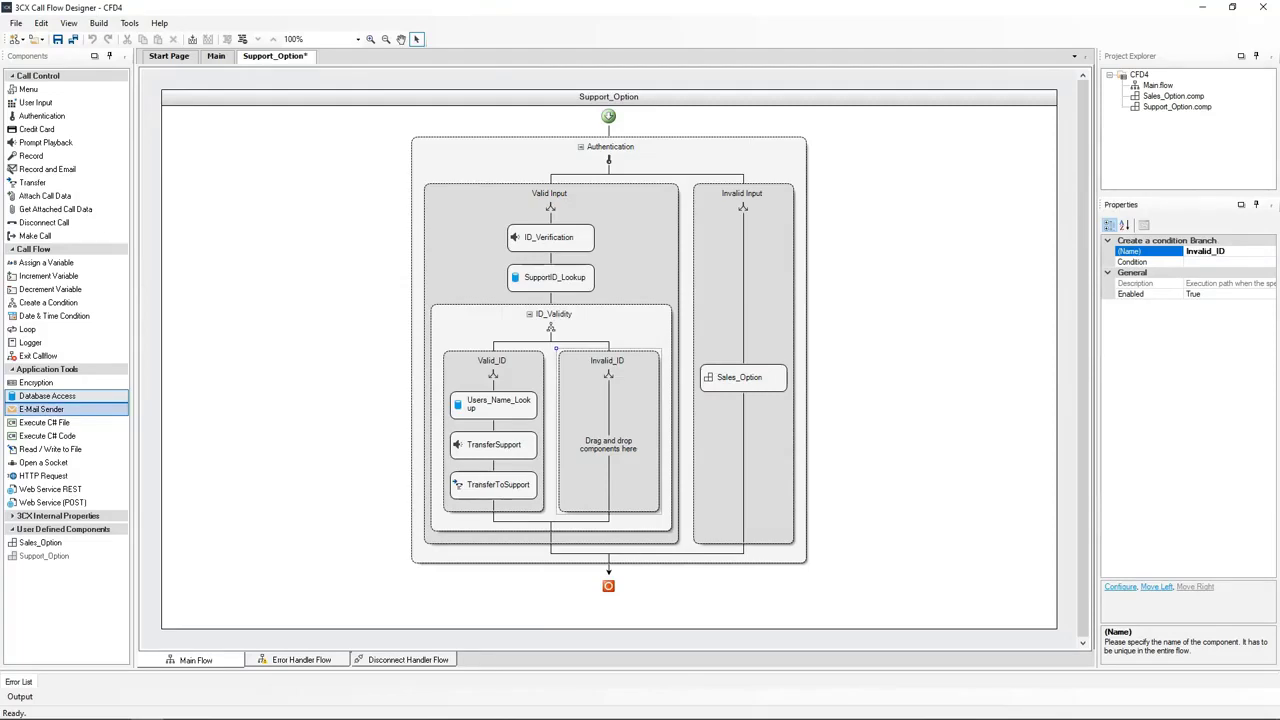
# Add a Prompt Playback step named ID_Not_Found to the Invalid_ID branch
pyautogui.moveTo(62, 148); pyautogui.dragTo(590, 436)
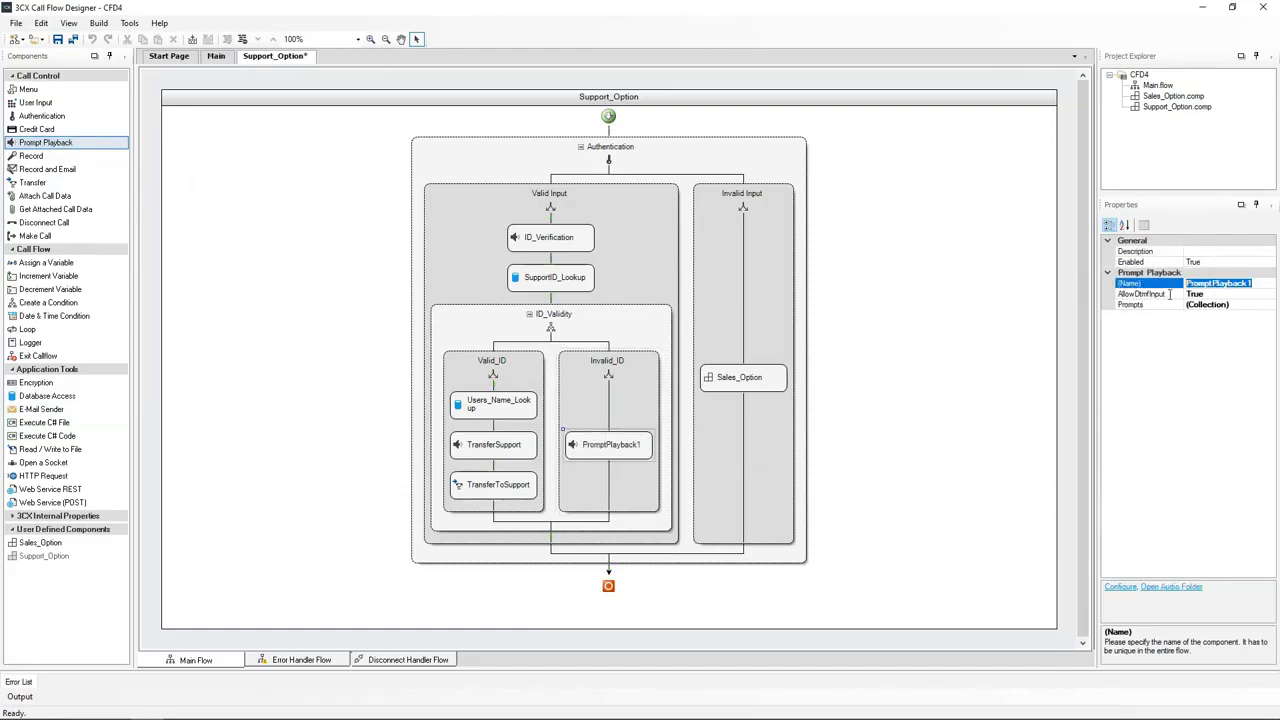
pyautogui.write('ID_Not_Found')
pyautogui.press('Return')
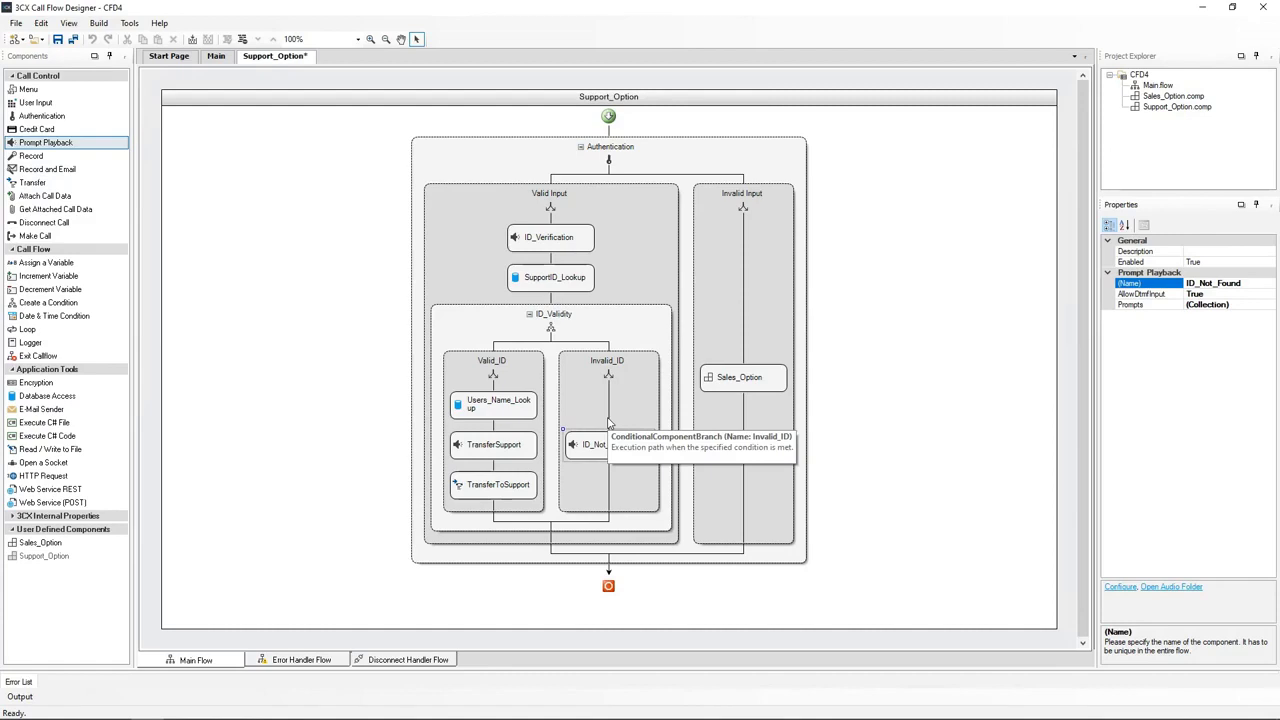
# Give ID_Not_Found an English US female text-to-speech prompt announcing the ID was not found
pyautogui.doubleClick(596, 450)
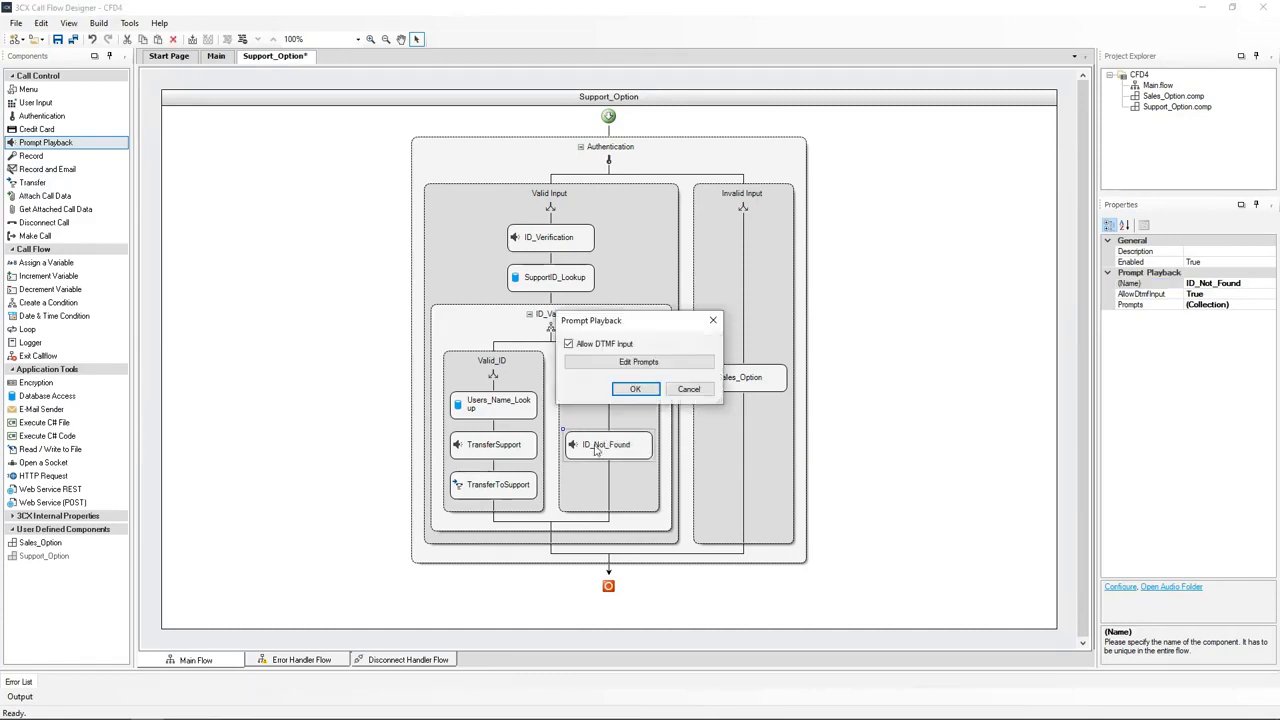
pyautogui.click(638, 362)
pyautogui.click(443, 282)
pyautogui.click(470, 317)
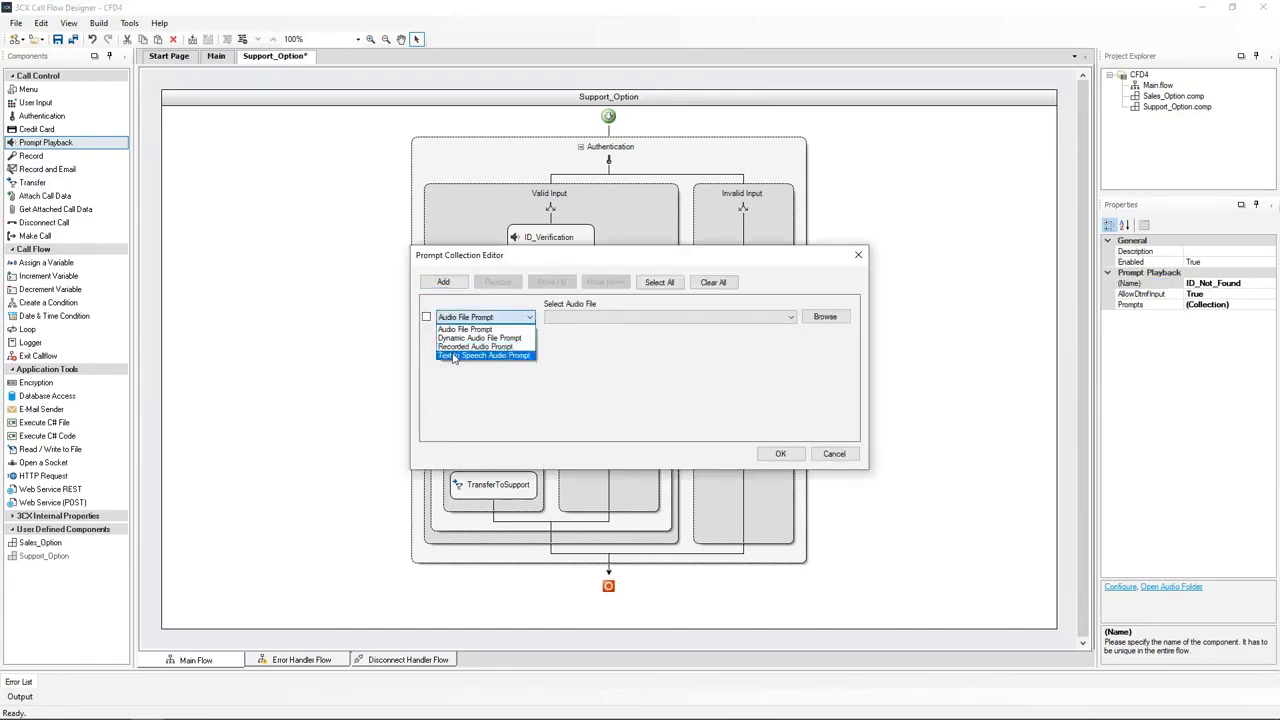
pyautogui.click(454, 358)
pyautogui.click(605, 317)
pyautogui.click(583, 447)
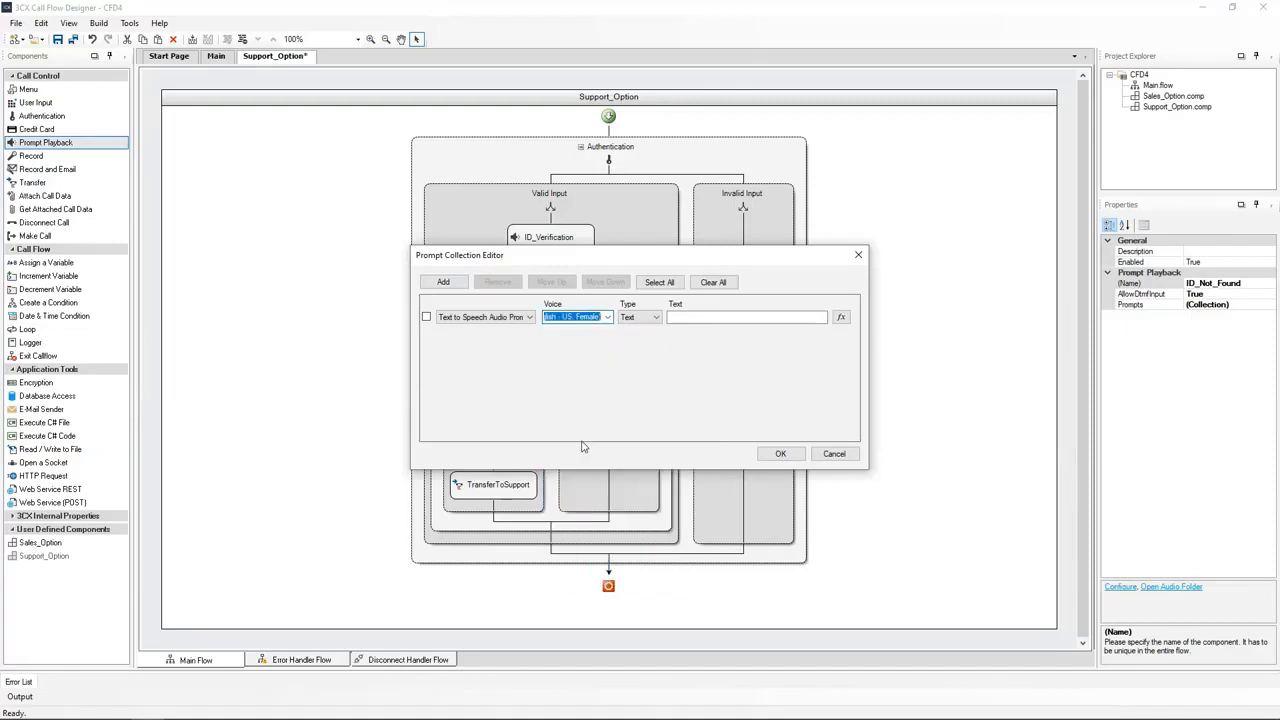
pyautogui.click(725, 317)
pyautogui.write('"The ID you have entered is not found"')
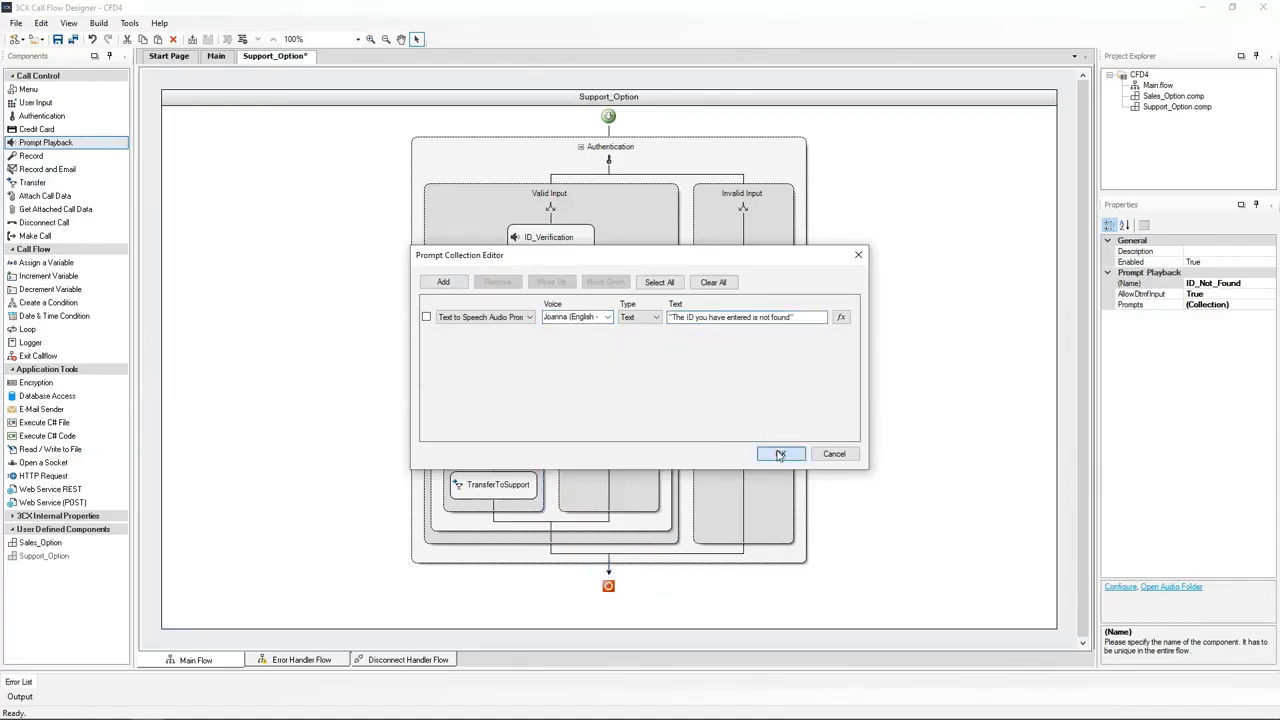
pyautogui.click(780, 454)
pyautogui.click(642, 398)
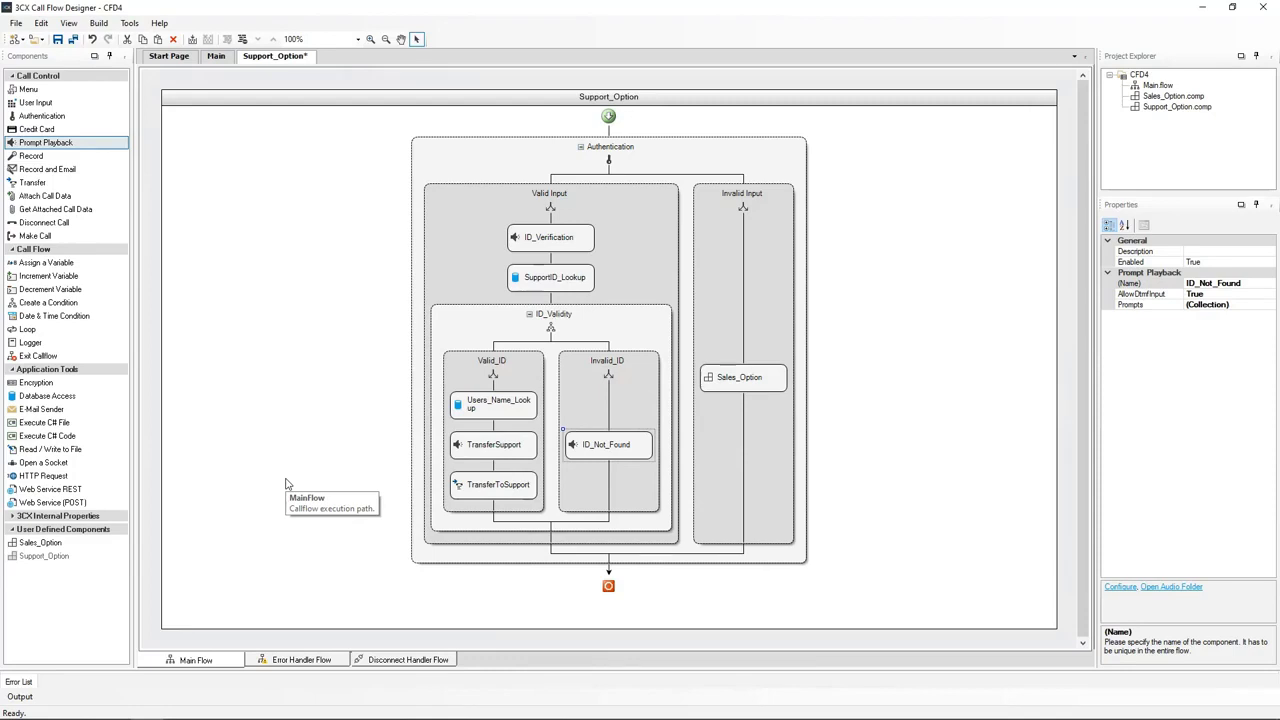
# Add Sales_Option below ID_Not_Found and build the CFD4 project
pyautogui.click(48, 543)
pyautogui.moveTo(52, 546); pyautogui.dragTo(610, 486)
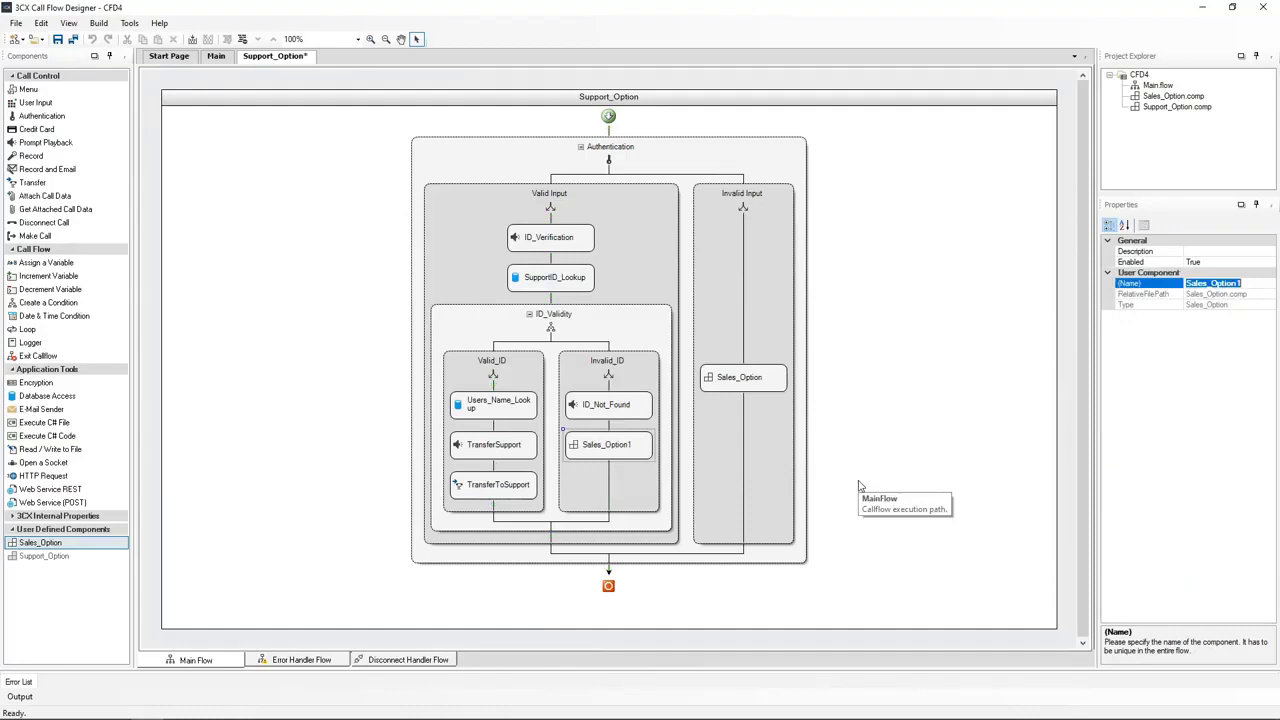
pyautogui.click(298, 427)
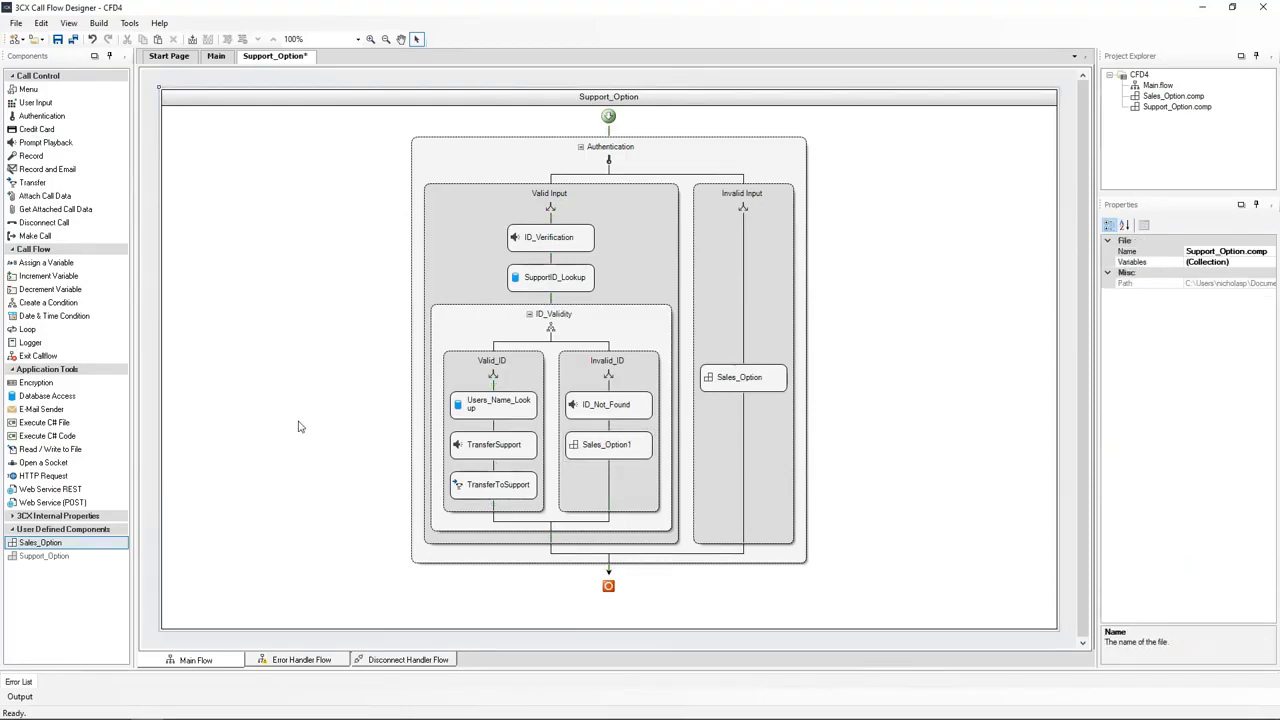
pyautogui.click(98, 22)
pyautogui.click(113, 36)
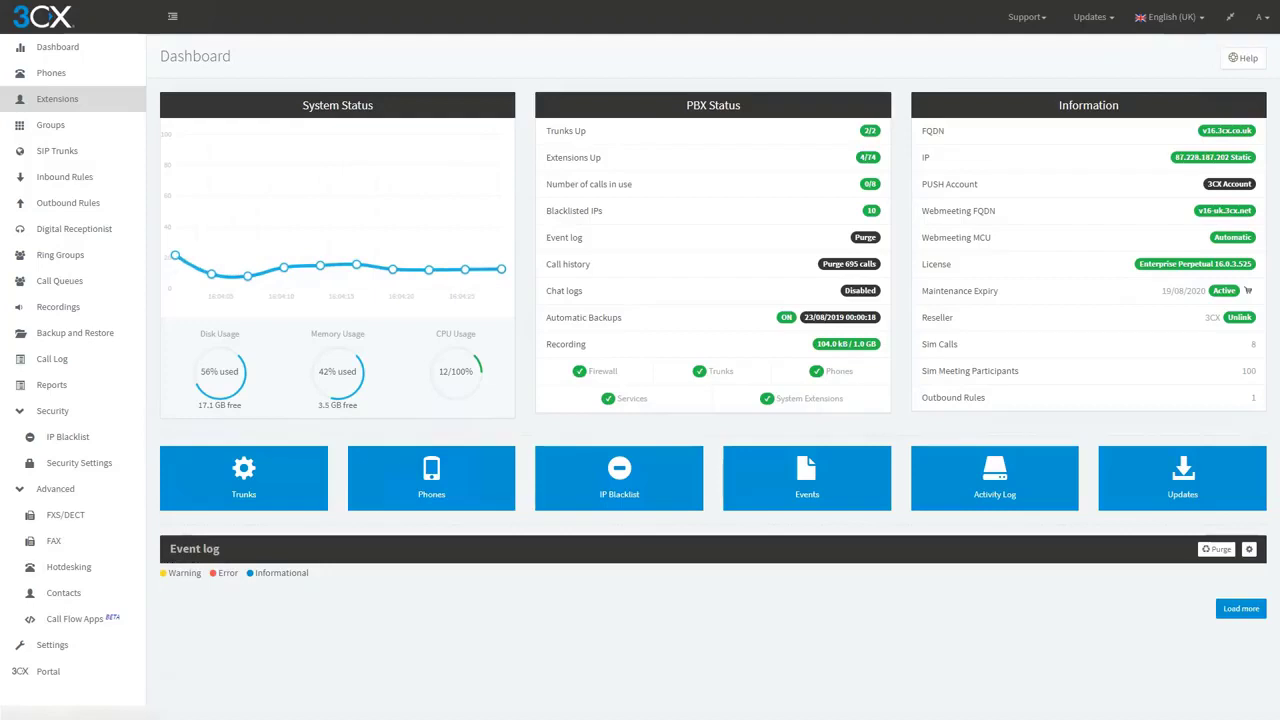
# Upload CFD4.zip as a call flow app
pyautogui.click(70, 622)
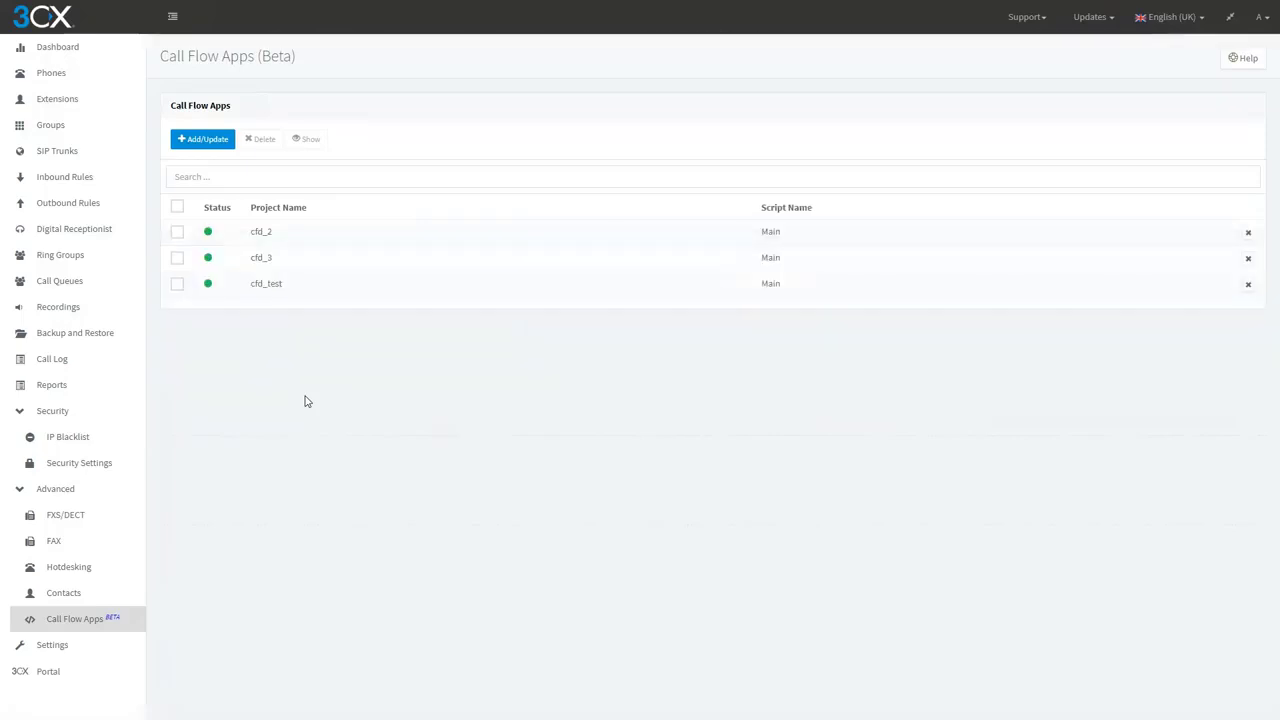
pyautogui.click(201, 140)
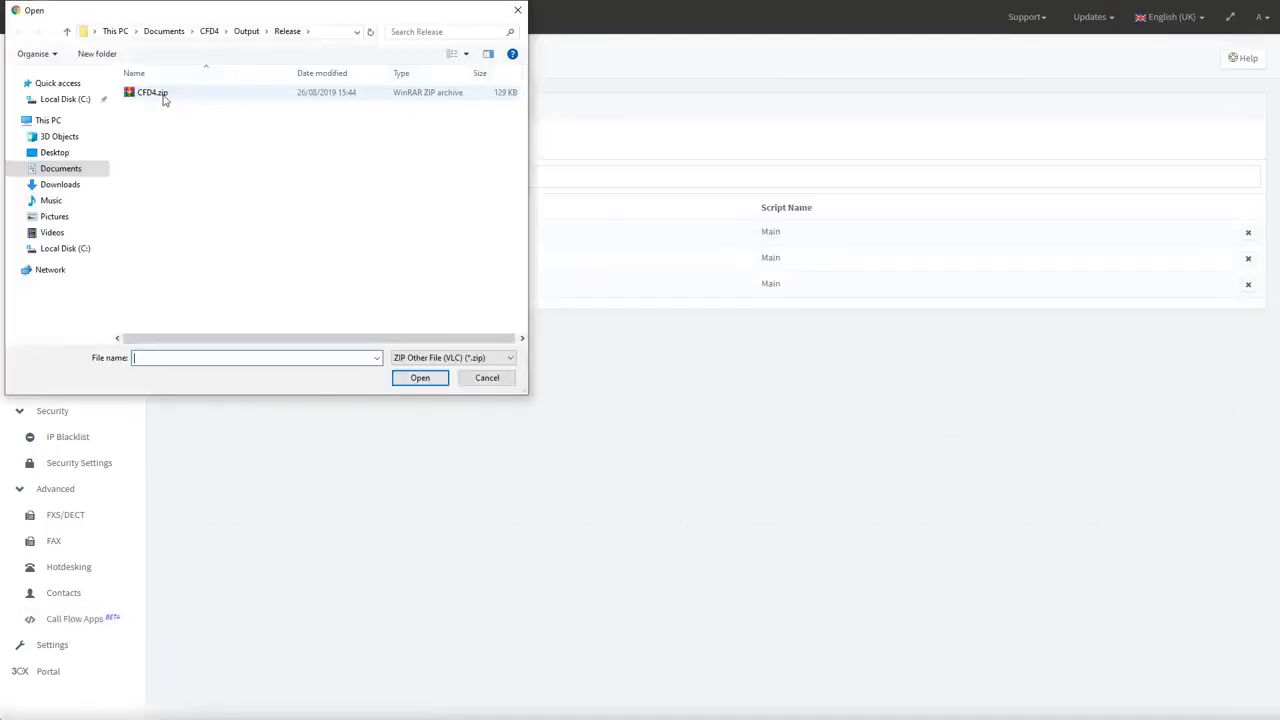
pyautogui.doubleClick(163, 94)
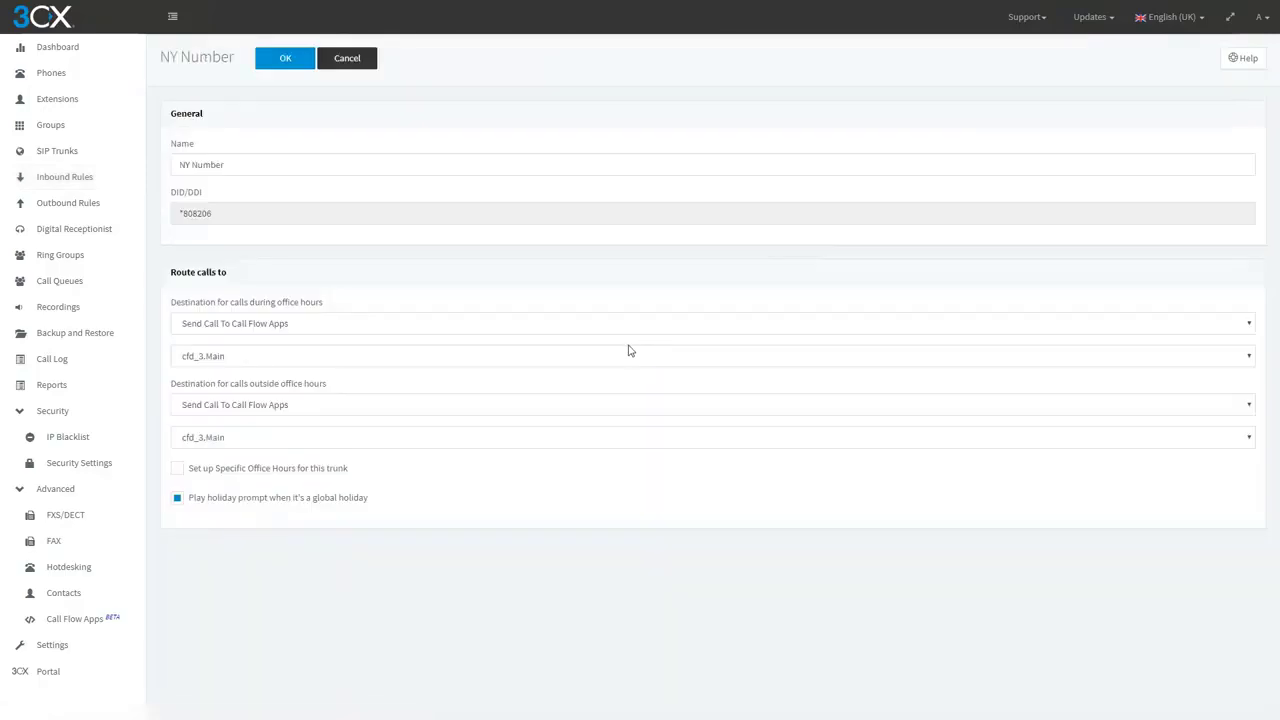
# Route NY Number's office-hours and outside-hours calls to cfd4.Main and save
pyautogui.click(271, 360)
pyautogui.click(203, 410)
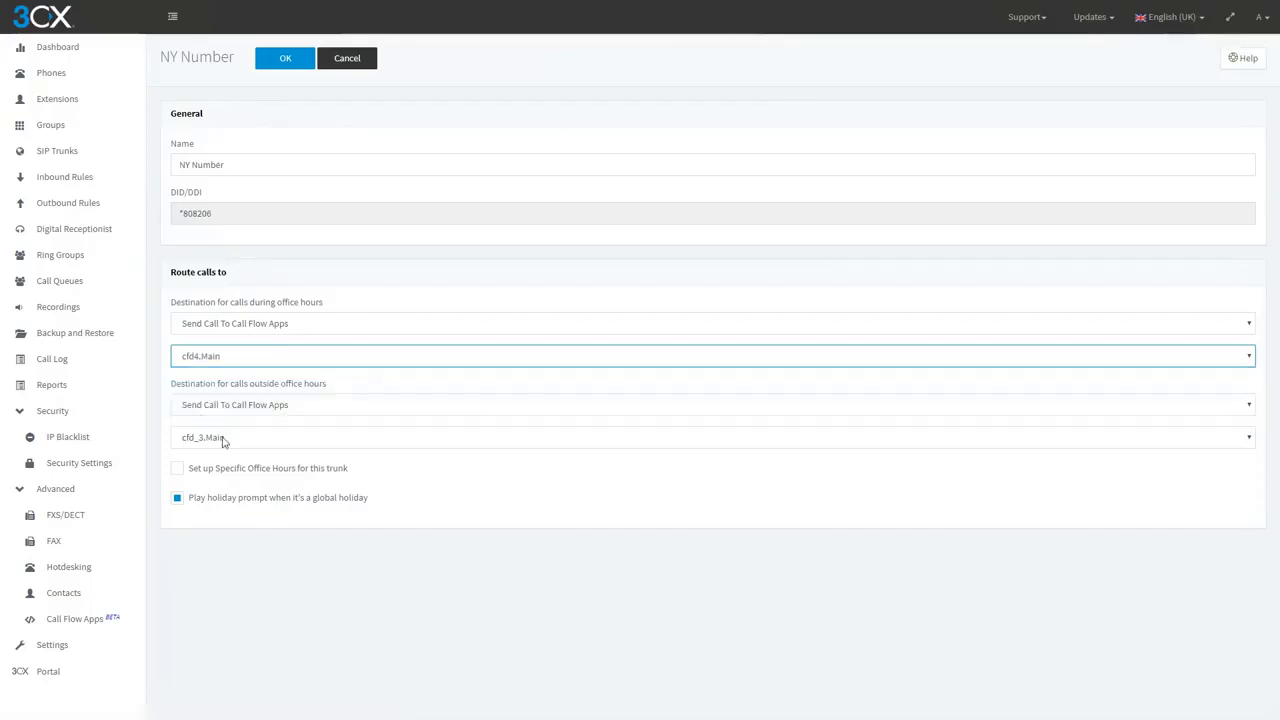
pyautogui.click(223, 441)
pyautogui.click(215, 485)
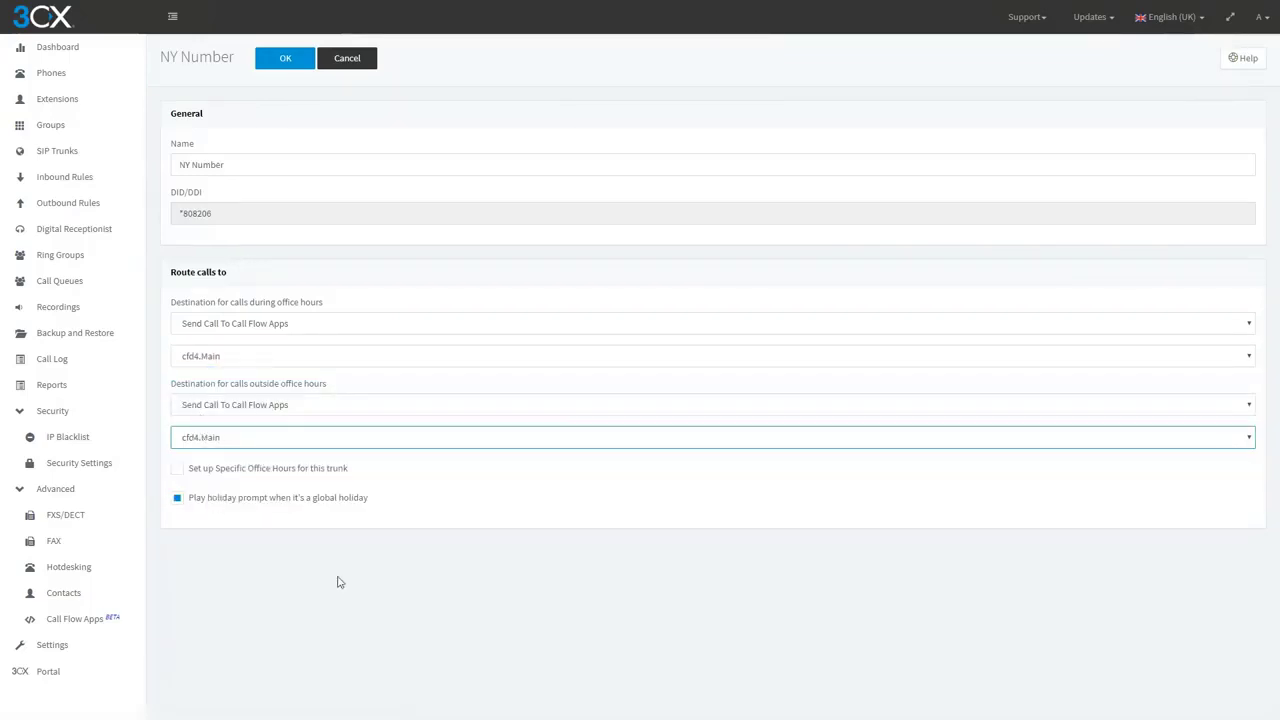
pyautogui.click(284, 60)
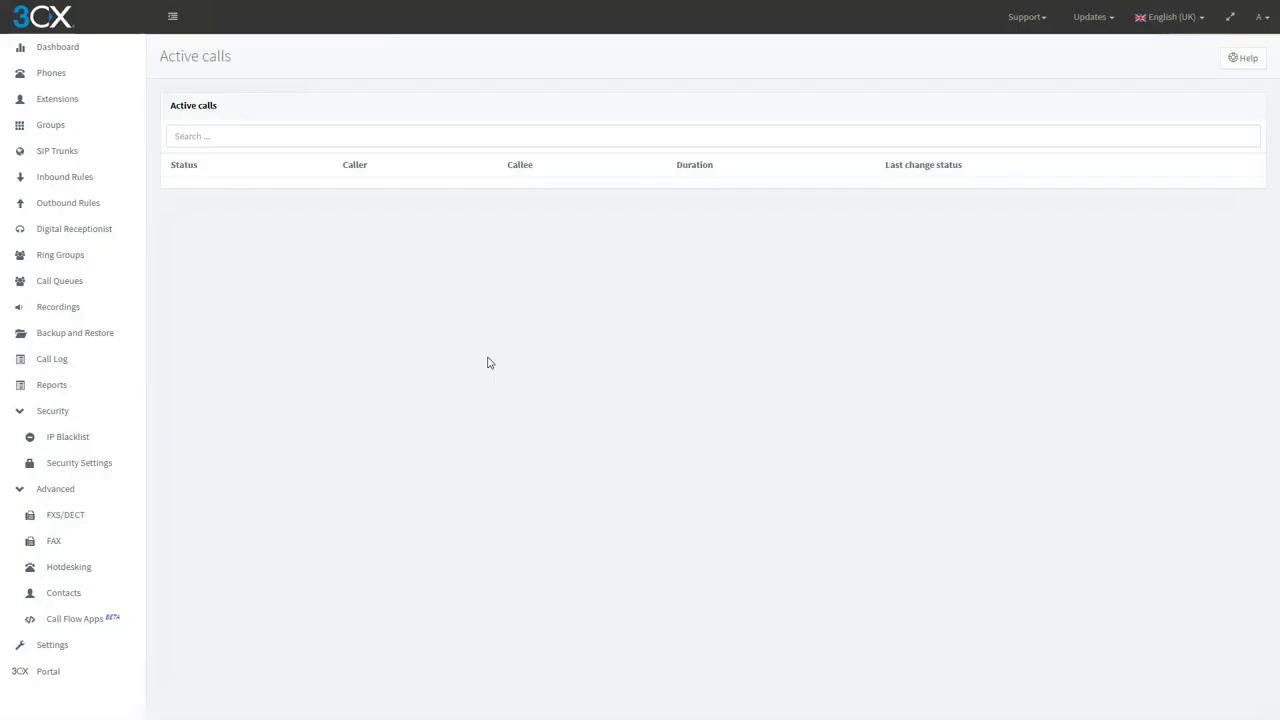